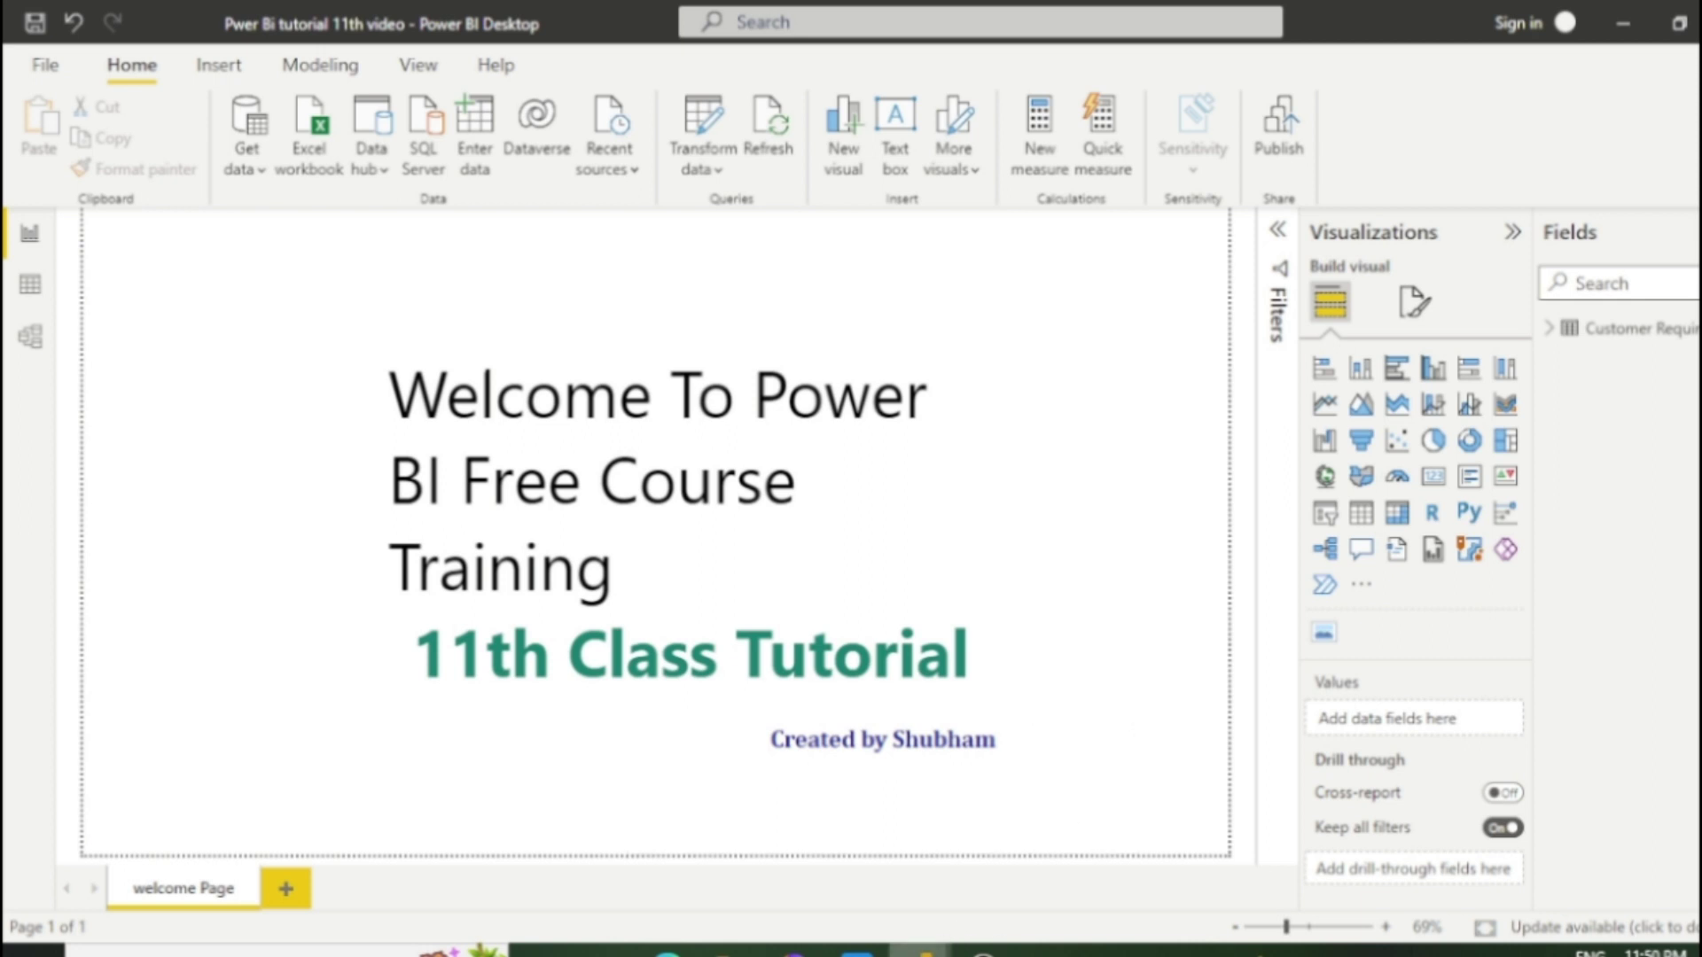
# Step: Bring up Power Query Editor and remove the CustomerID column from the Original query
pyautogui.moveTo(919, 951)
pyautogui.click(1051, 874)
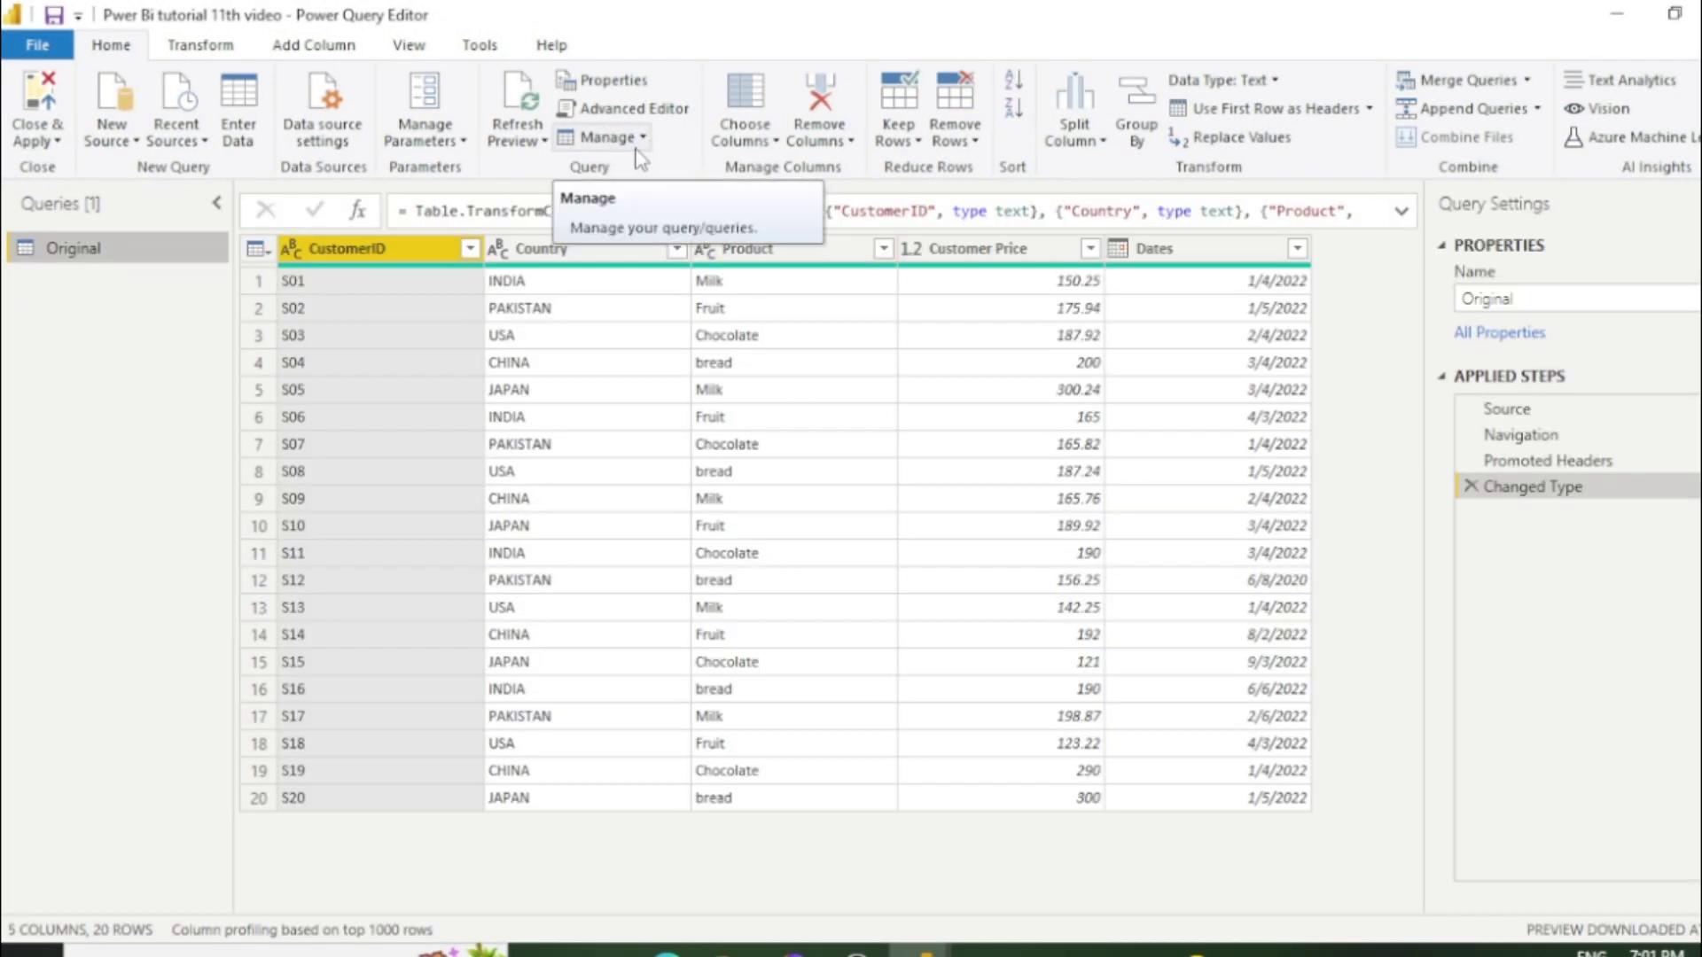
pyautogui.click(643, 141)
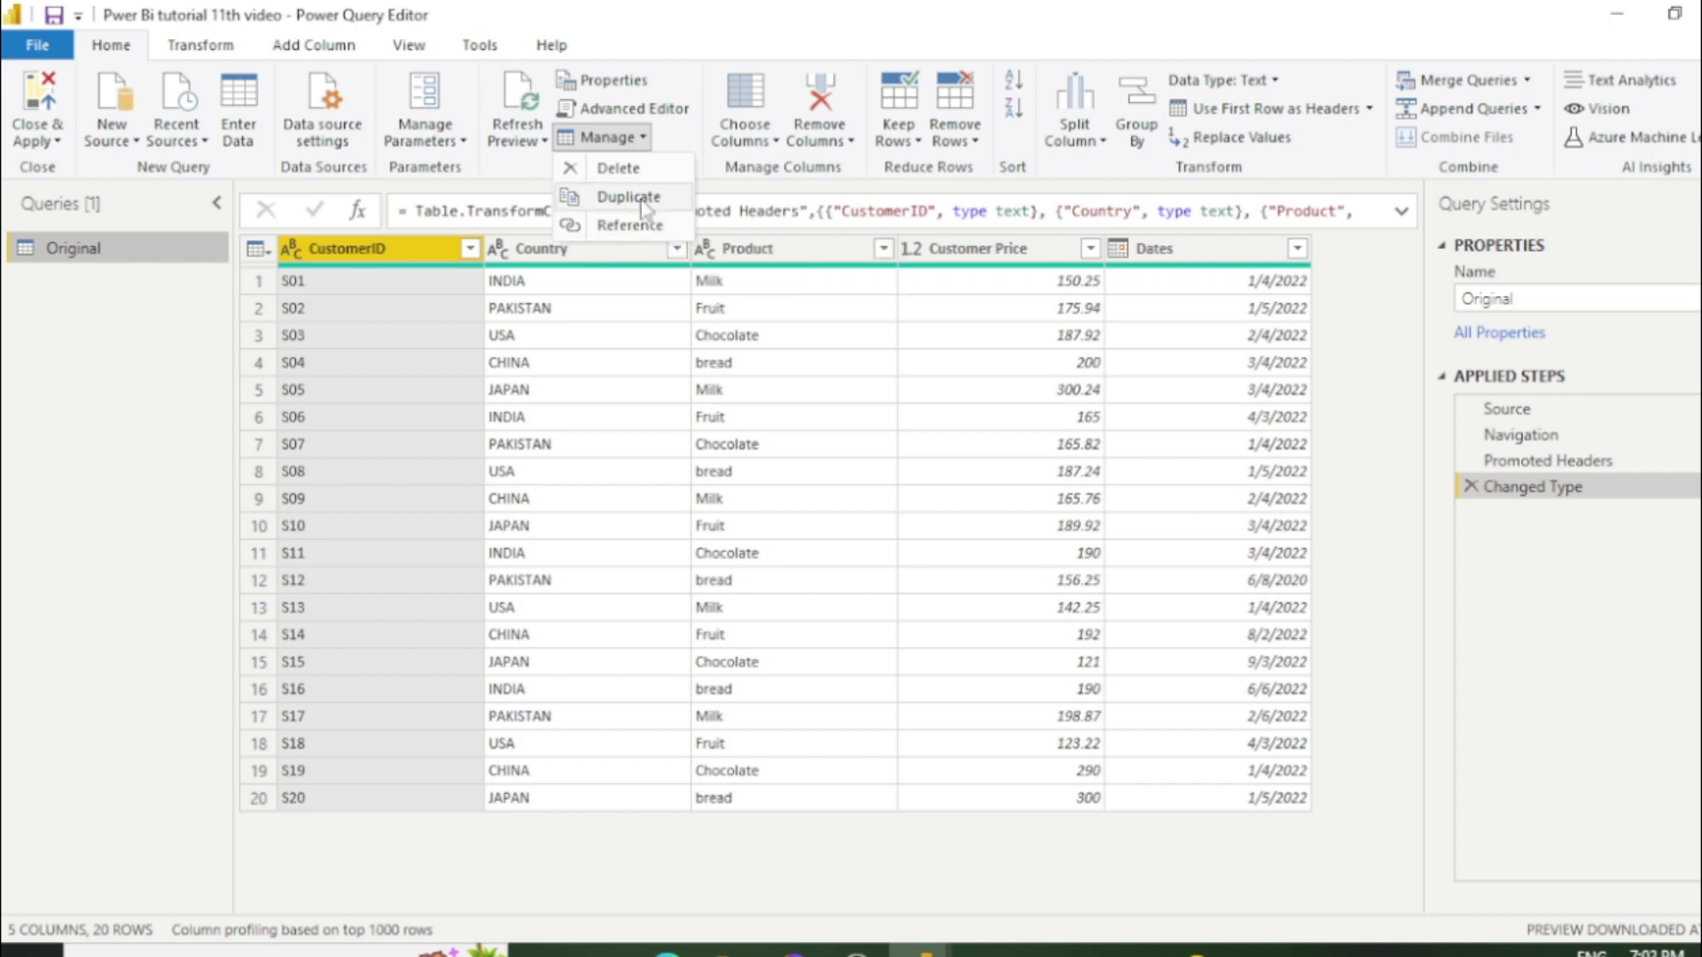
pyautogui.click(122, 382)
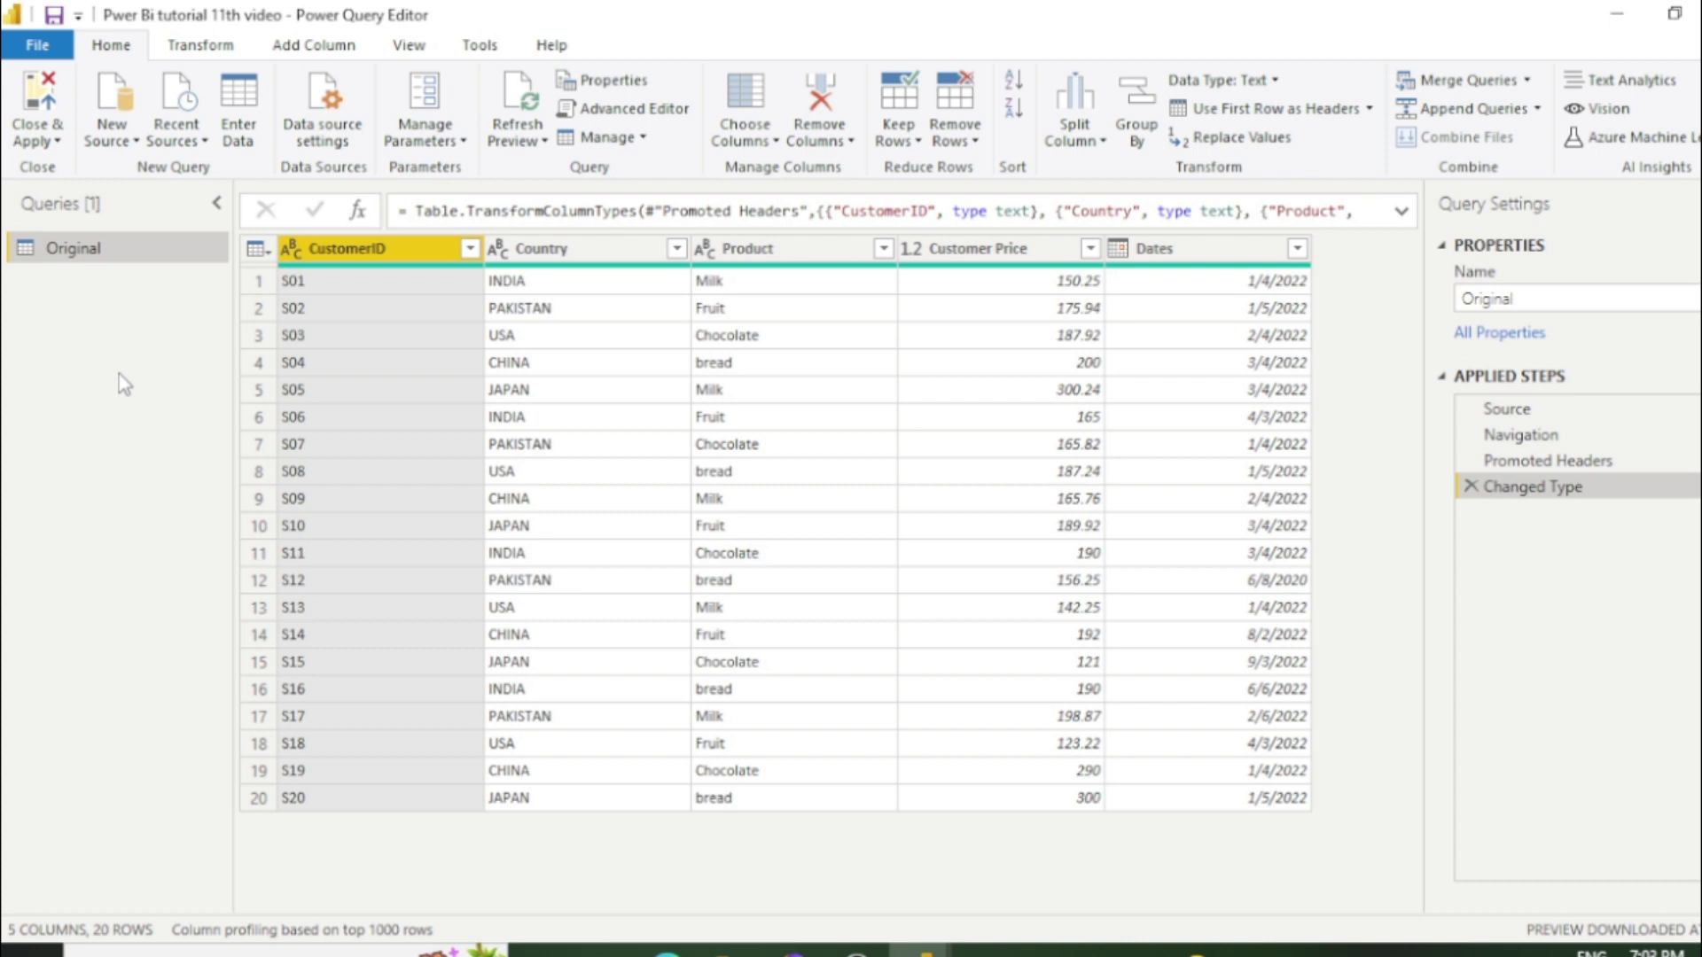
pyautogui.rightClick(365, 257)
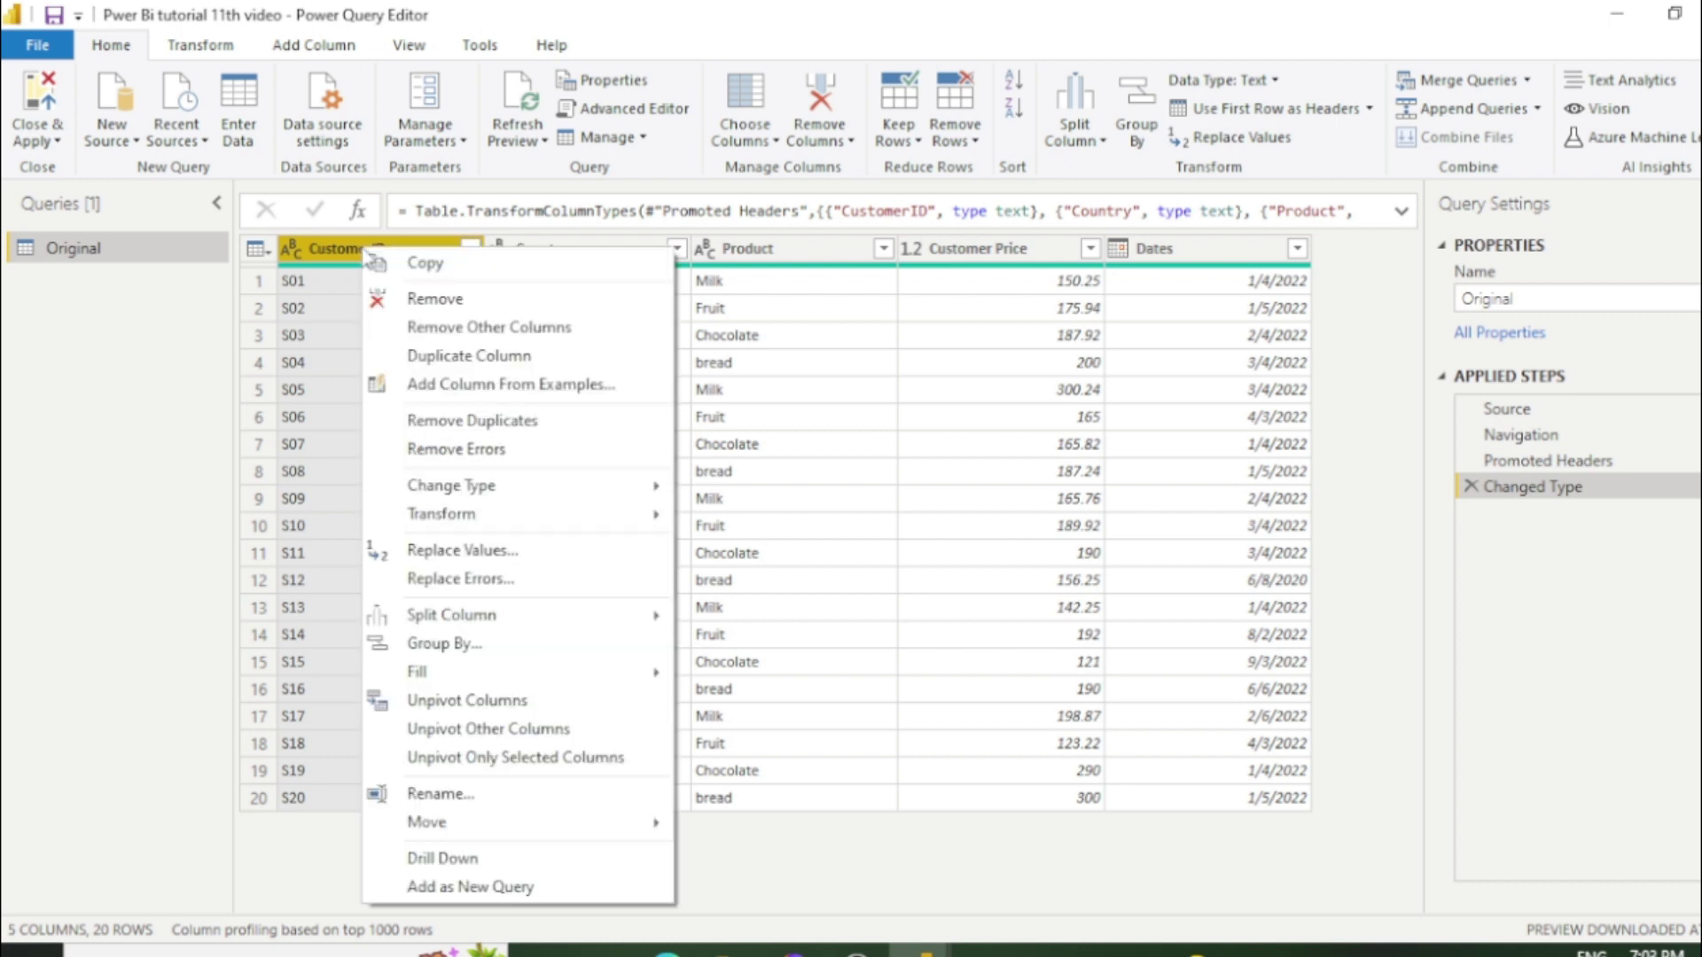
pyautogui.click(402, 298)
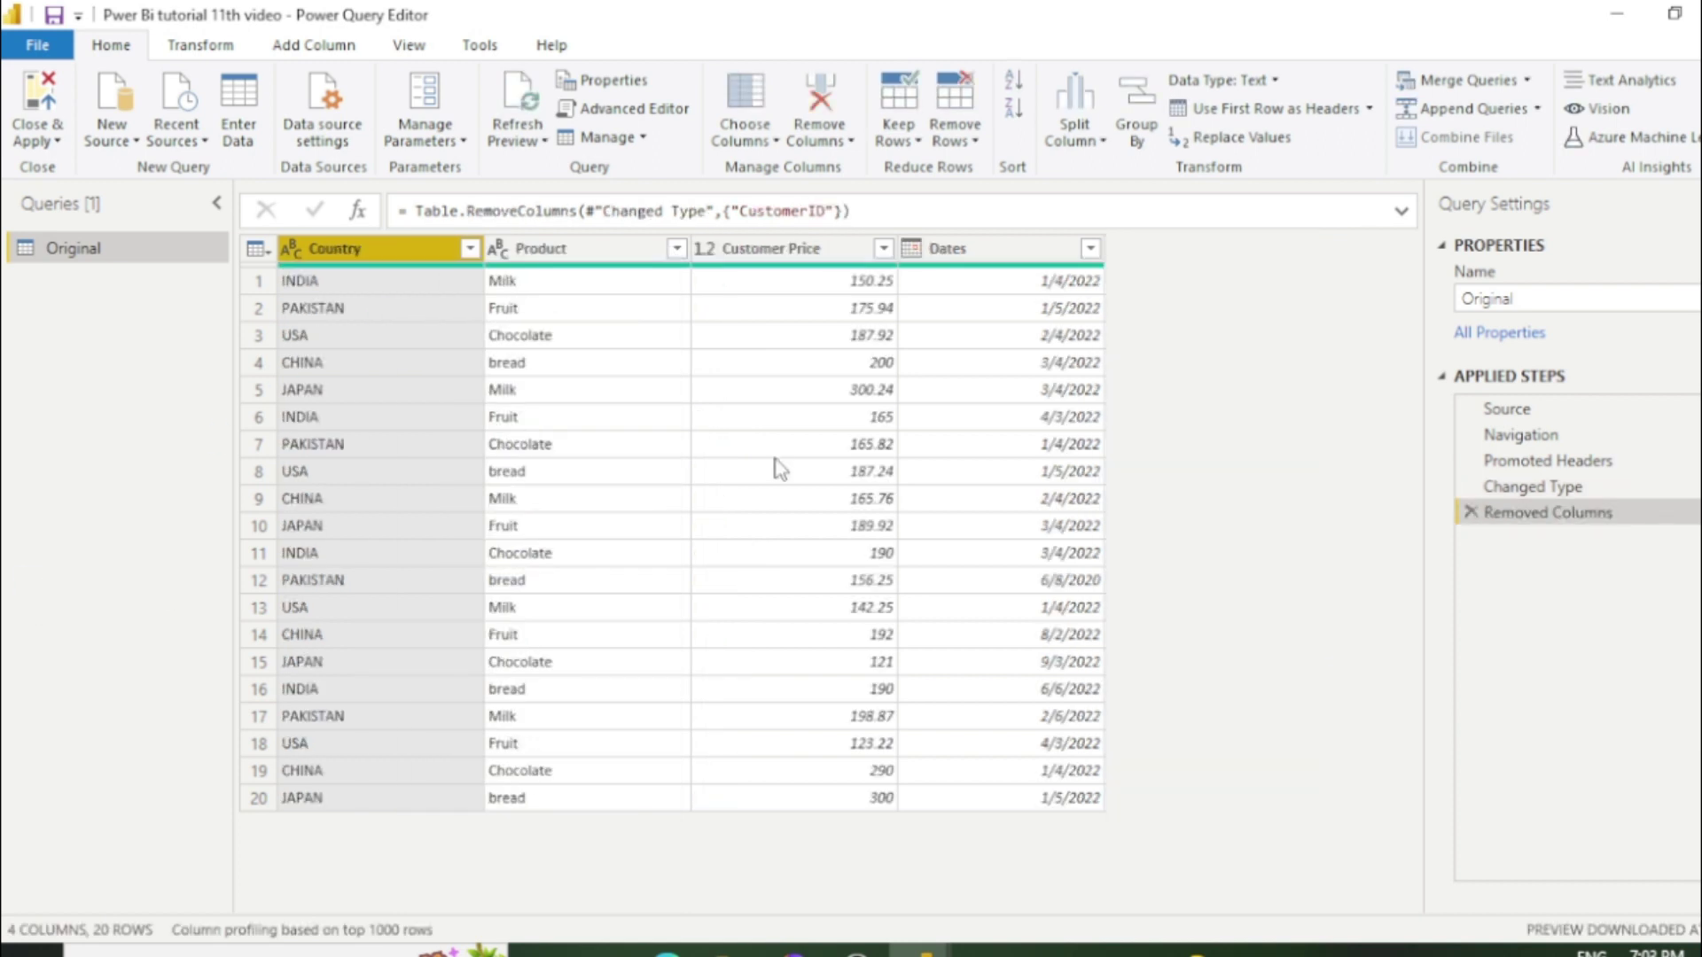
# Step: Duplicate the Original query and name the copy 'Duplicate'
pyautogui.click(643, 140)
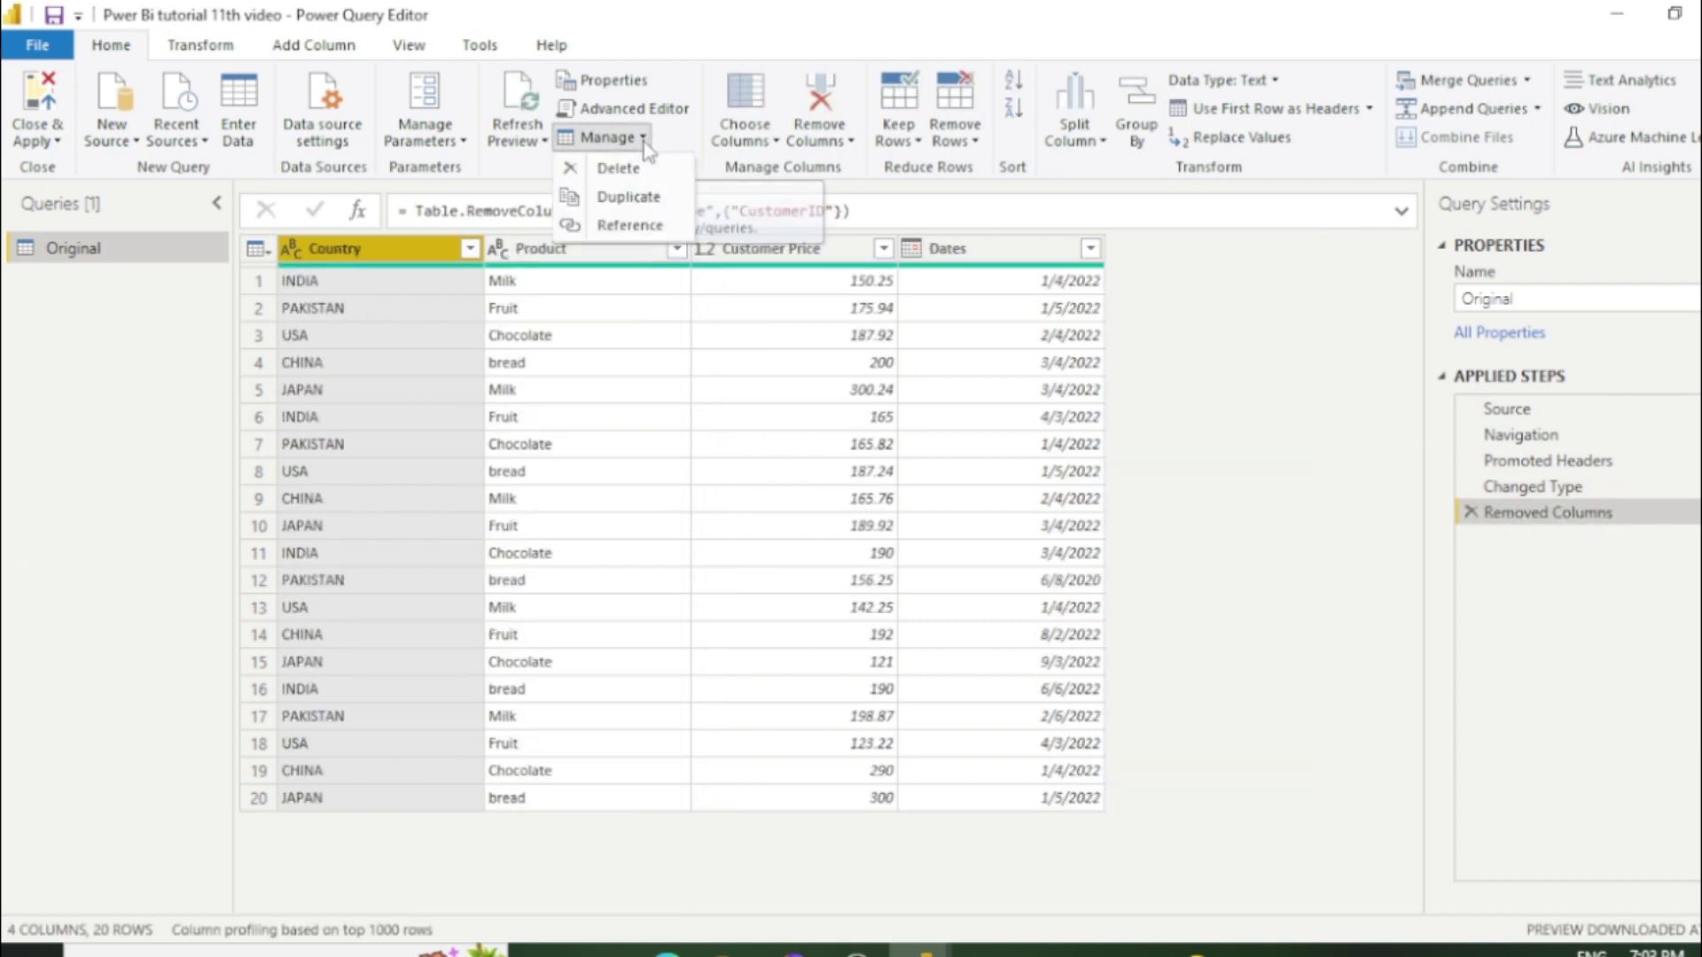
pyautogui.click(640, 197)
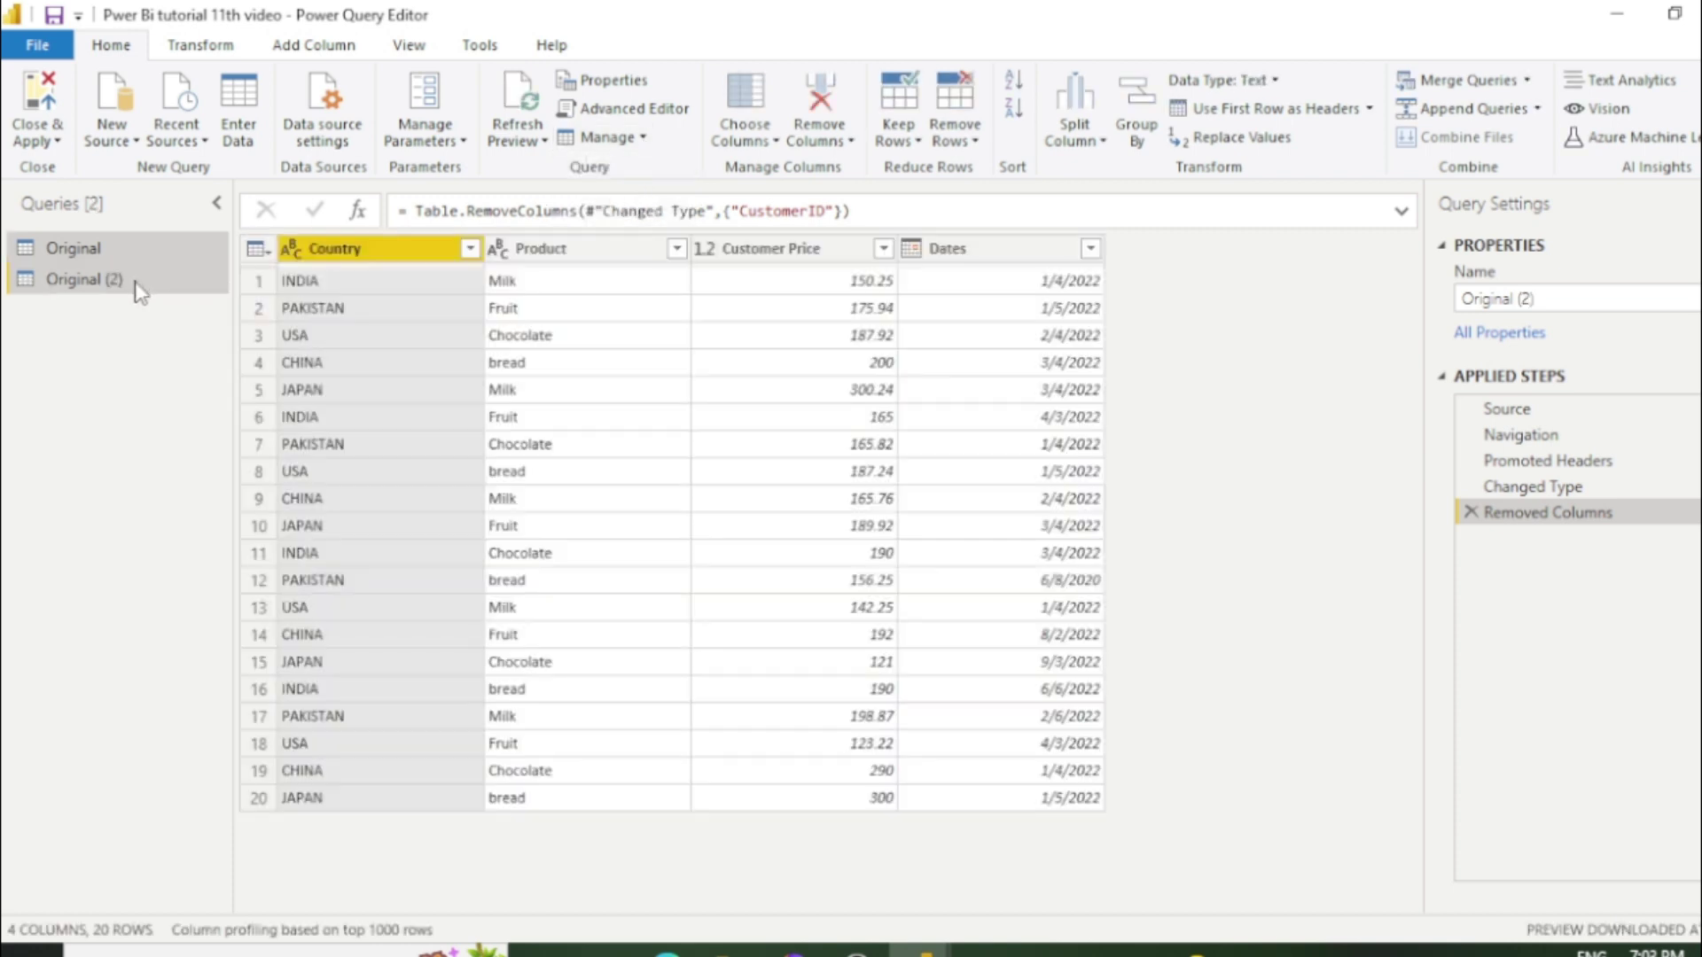
pyautogui.doubleClick(137, 280)
pyautogui.write('D')
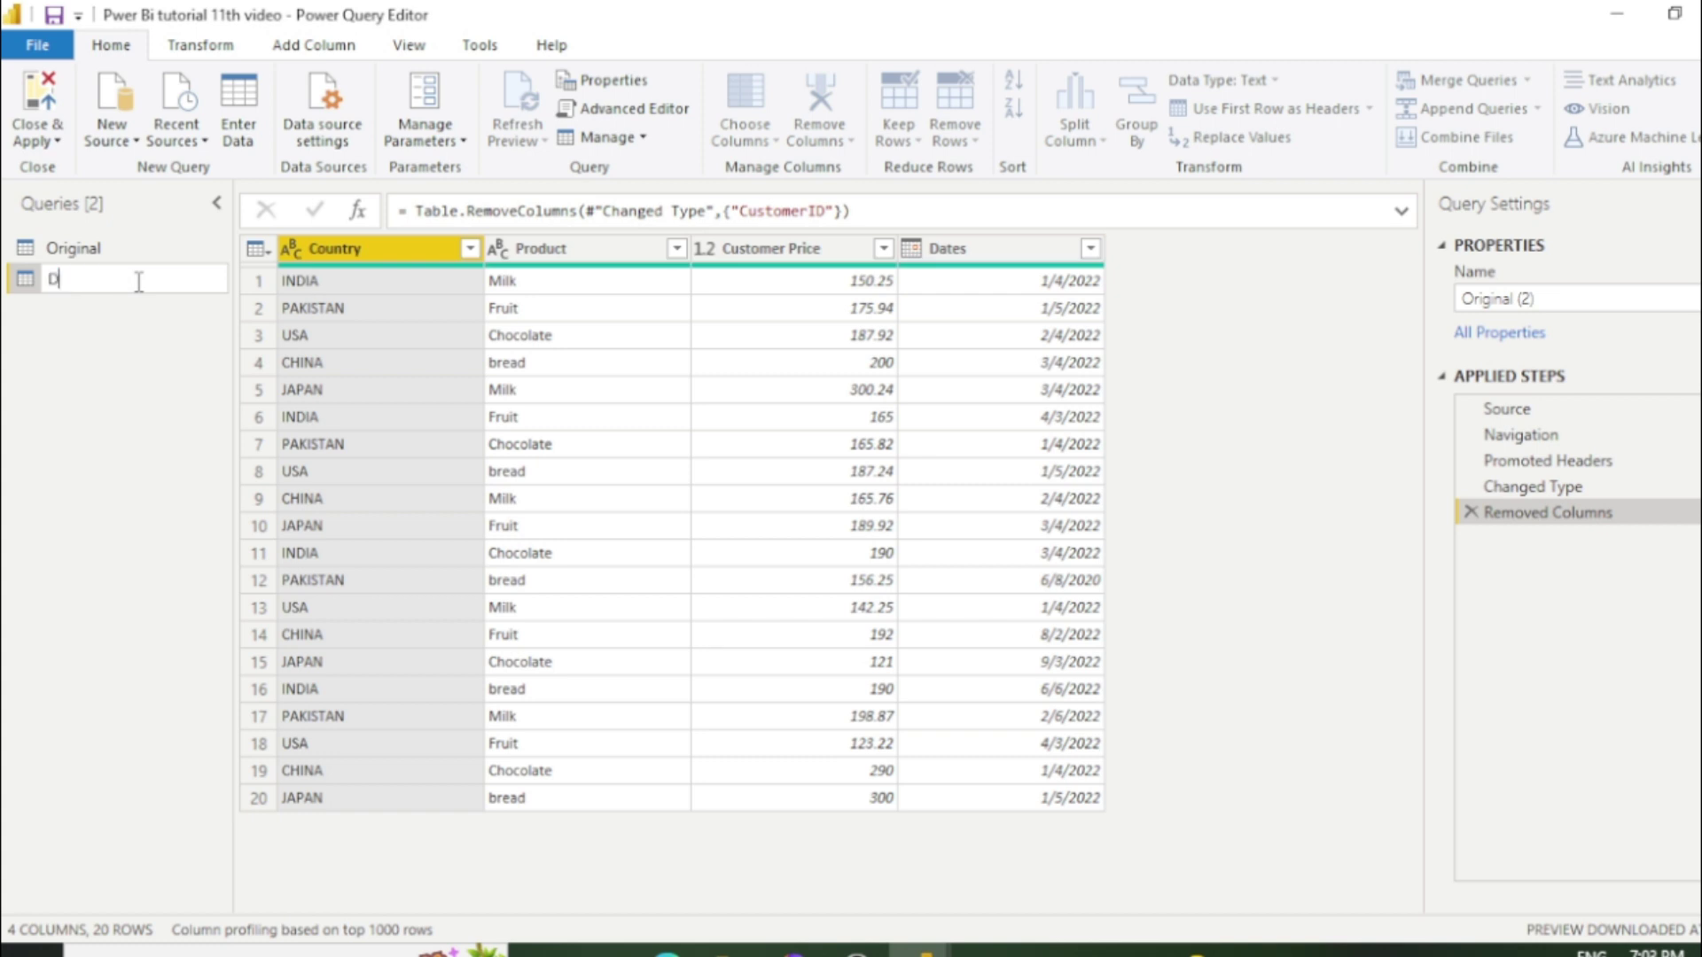
pyautogui.write('uplicate')
pyautogui.click(121, 429)
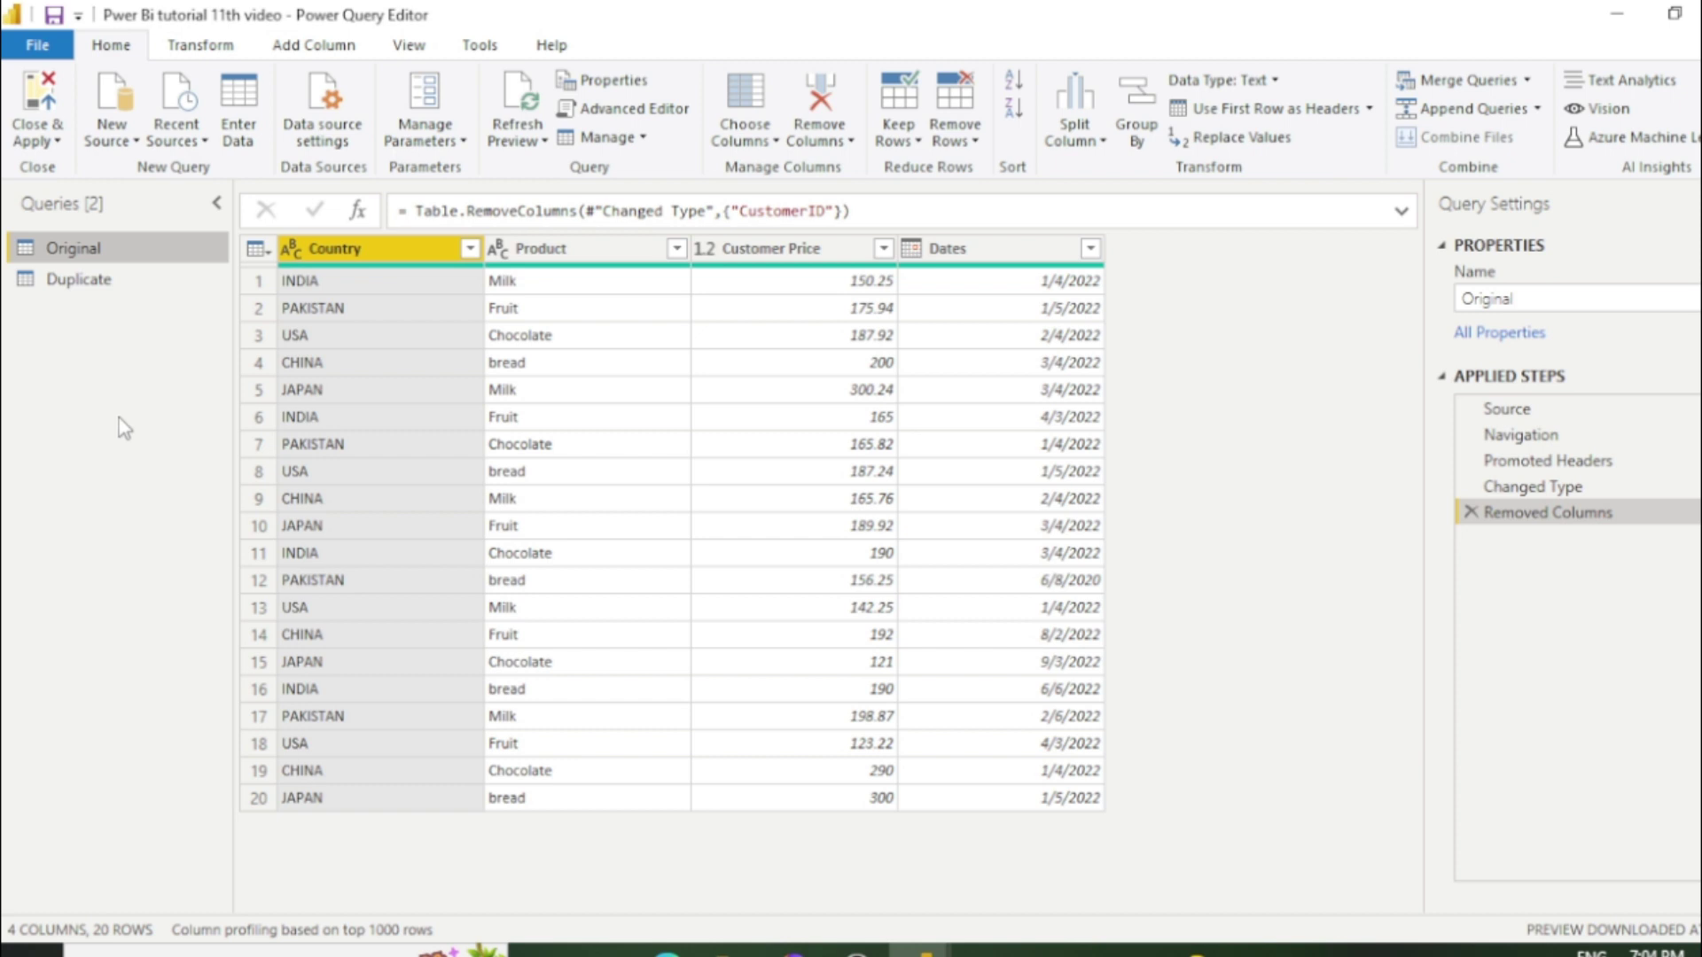
pyautogui.click(92, 293)
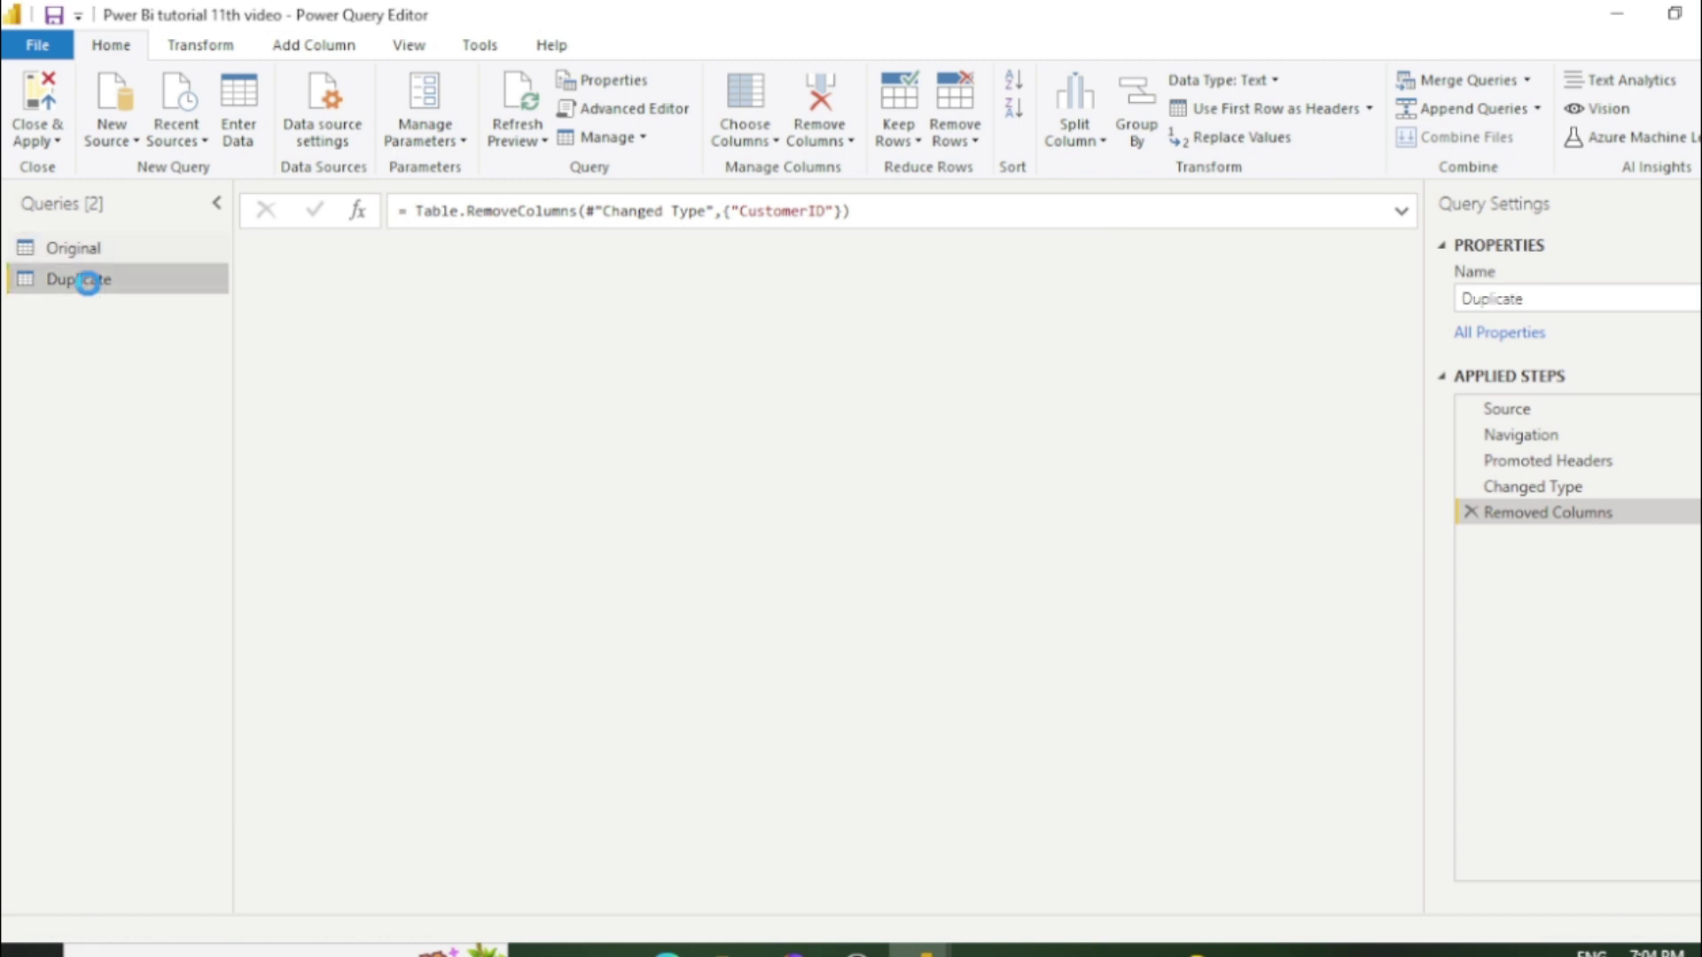
# Step: Create a query referencing Original, name it 'Reference', and check its source step
pyautogui.click(93, 253)
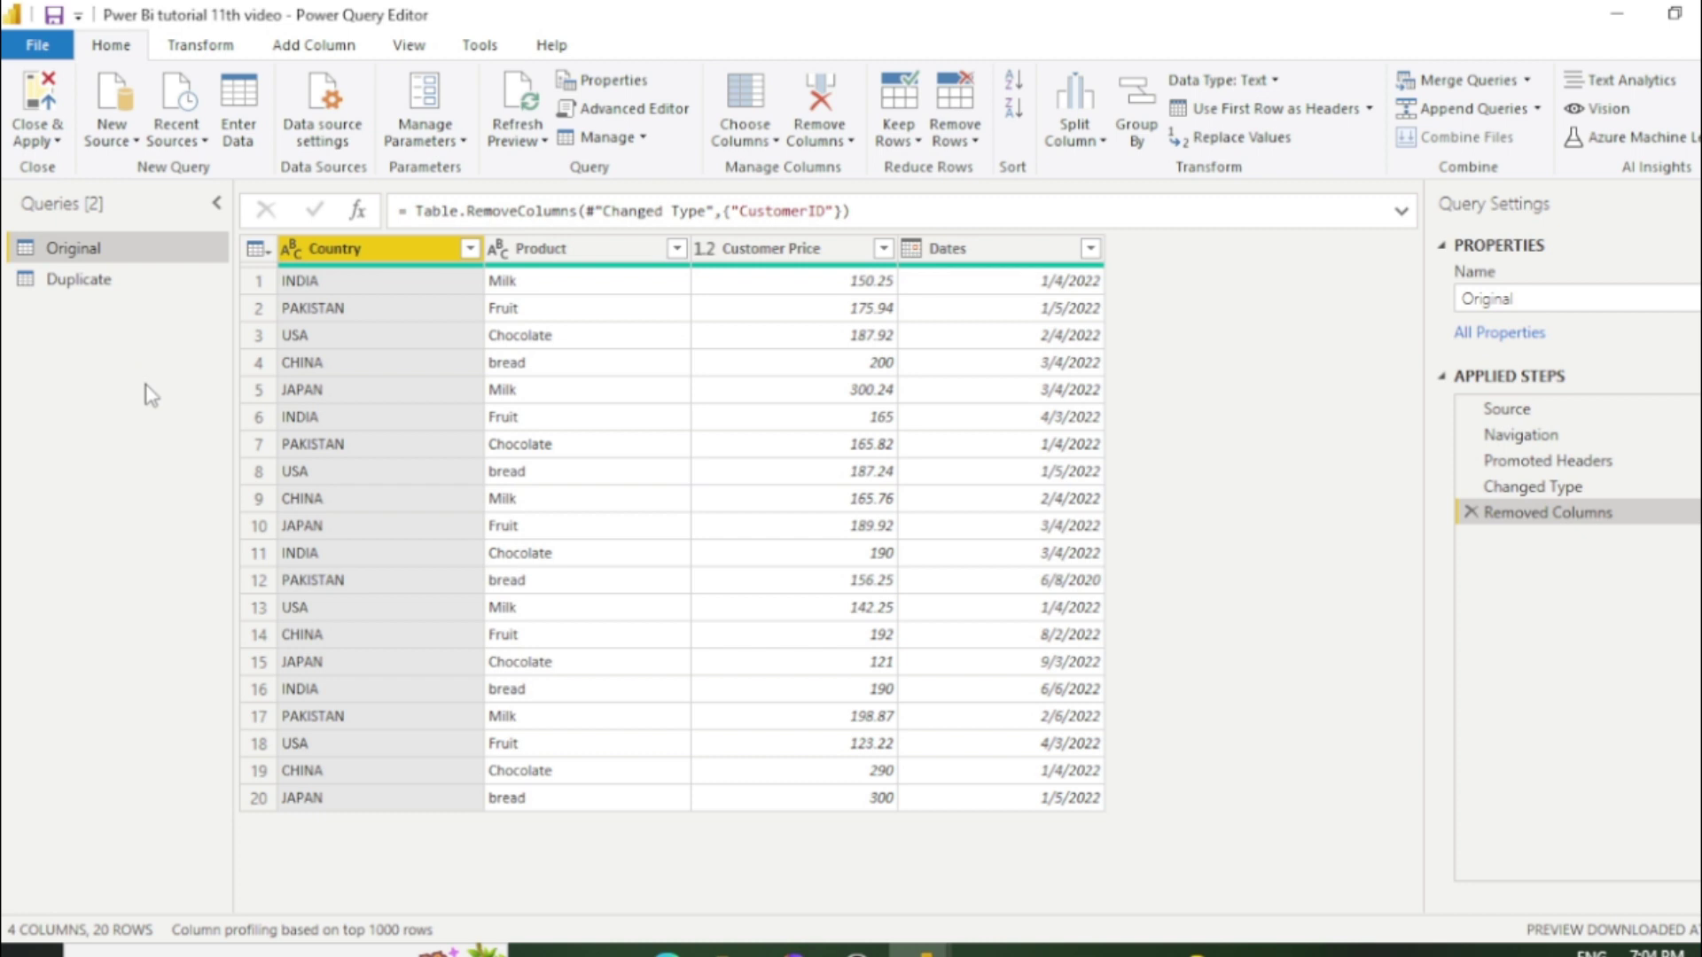
pyautogui.click(646, 140)
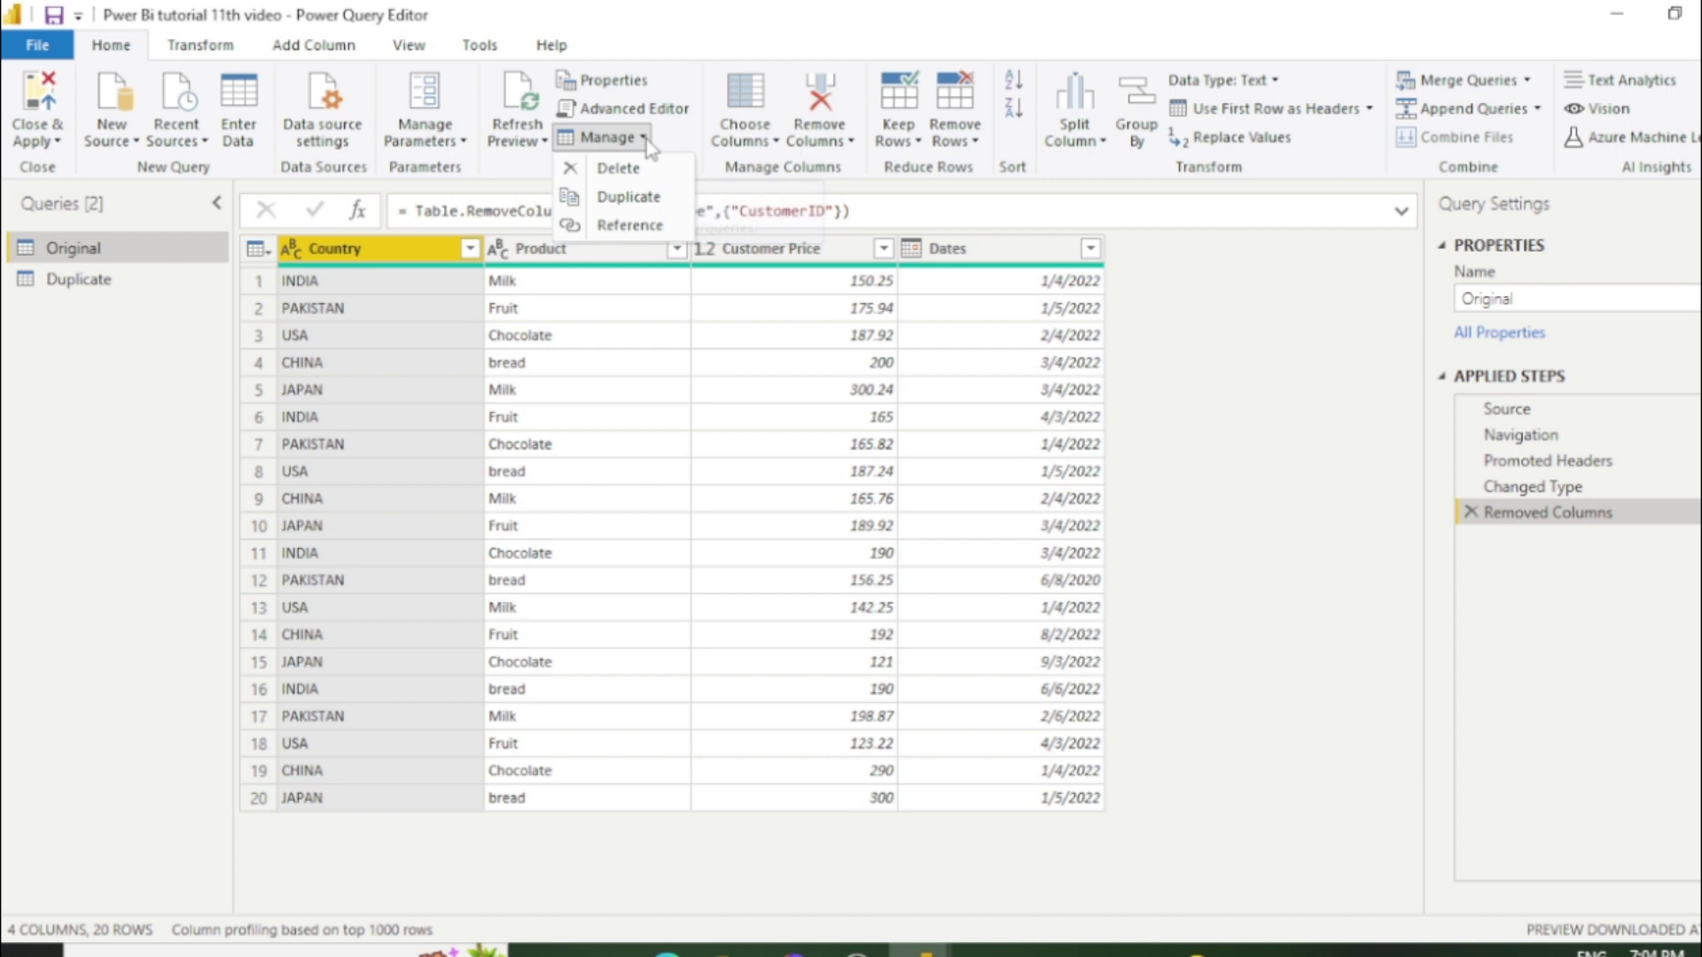
pyautogui.click(631, 225)
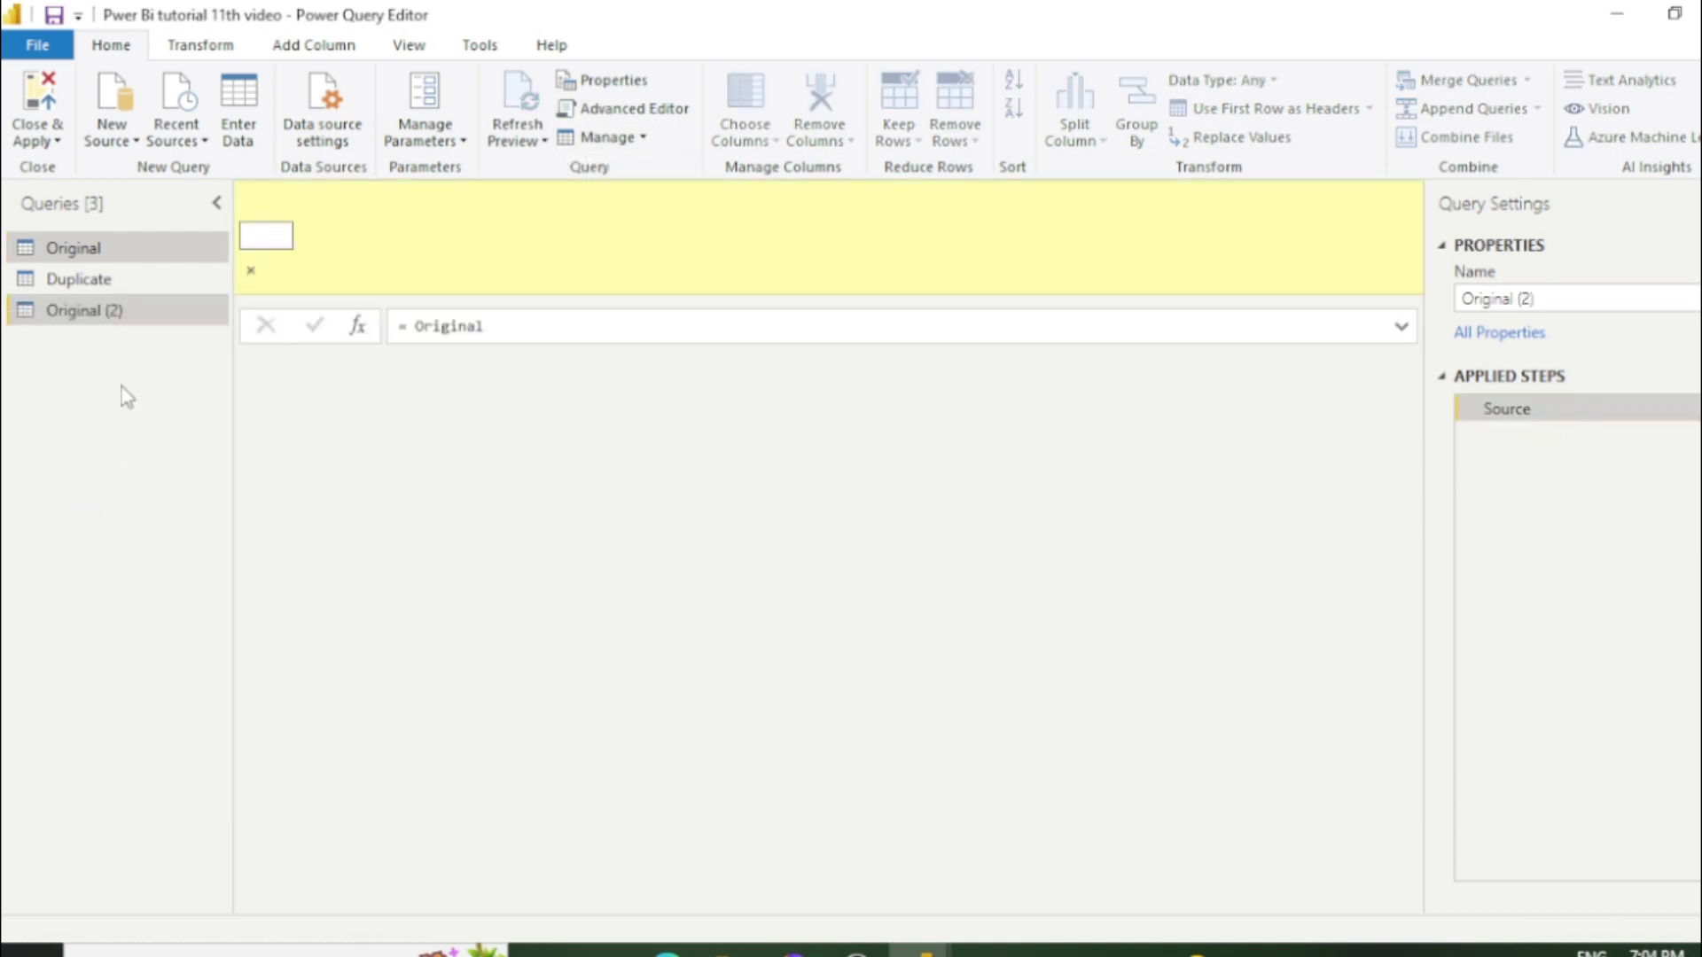
pyautogui.doubleClick(129, 312)
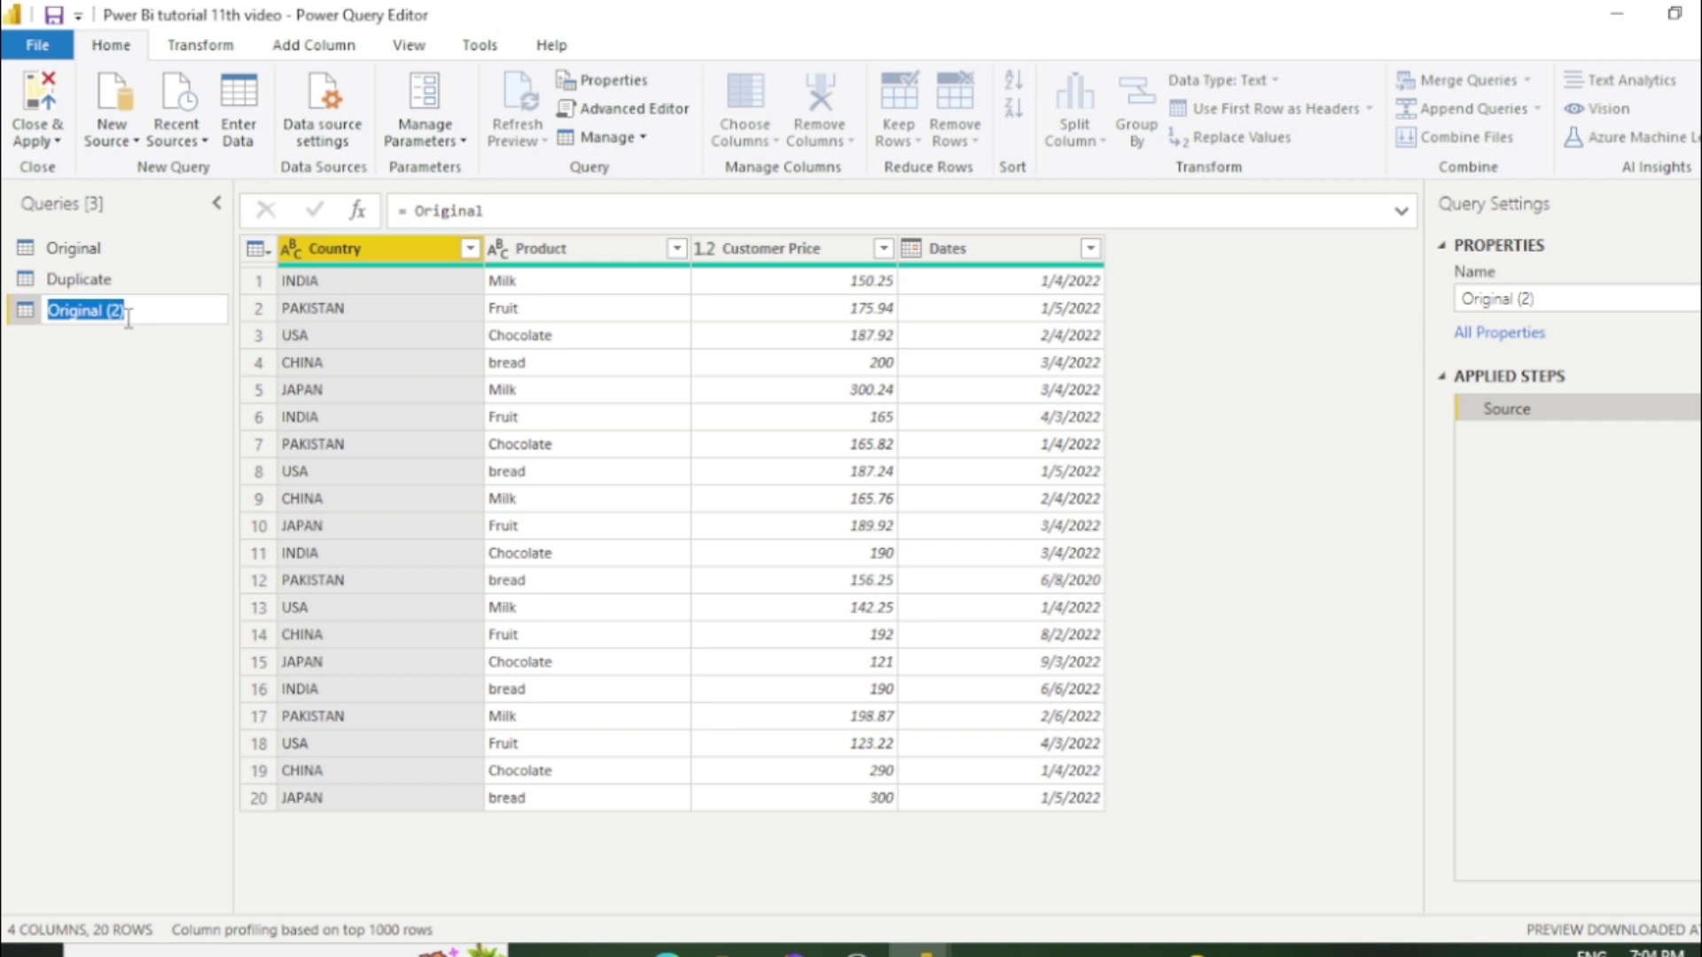
pyautogui.write('Reference')
pyautogui.press('Return')
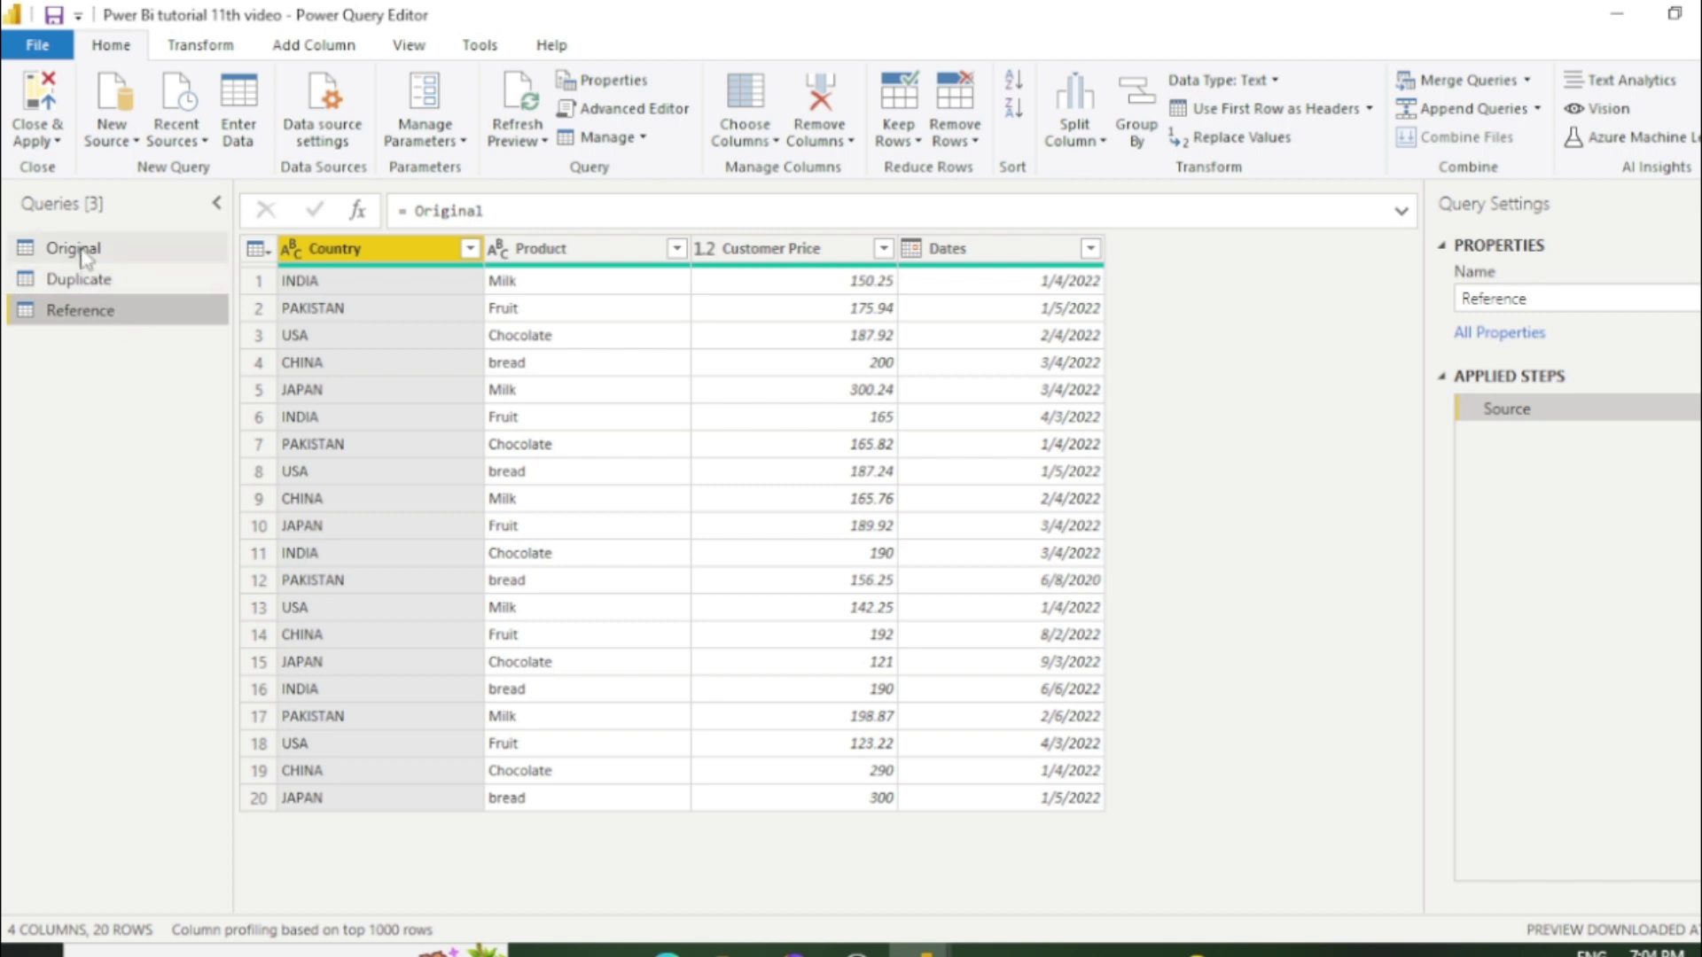
pyautogui.click(89, 284)
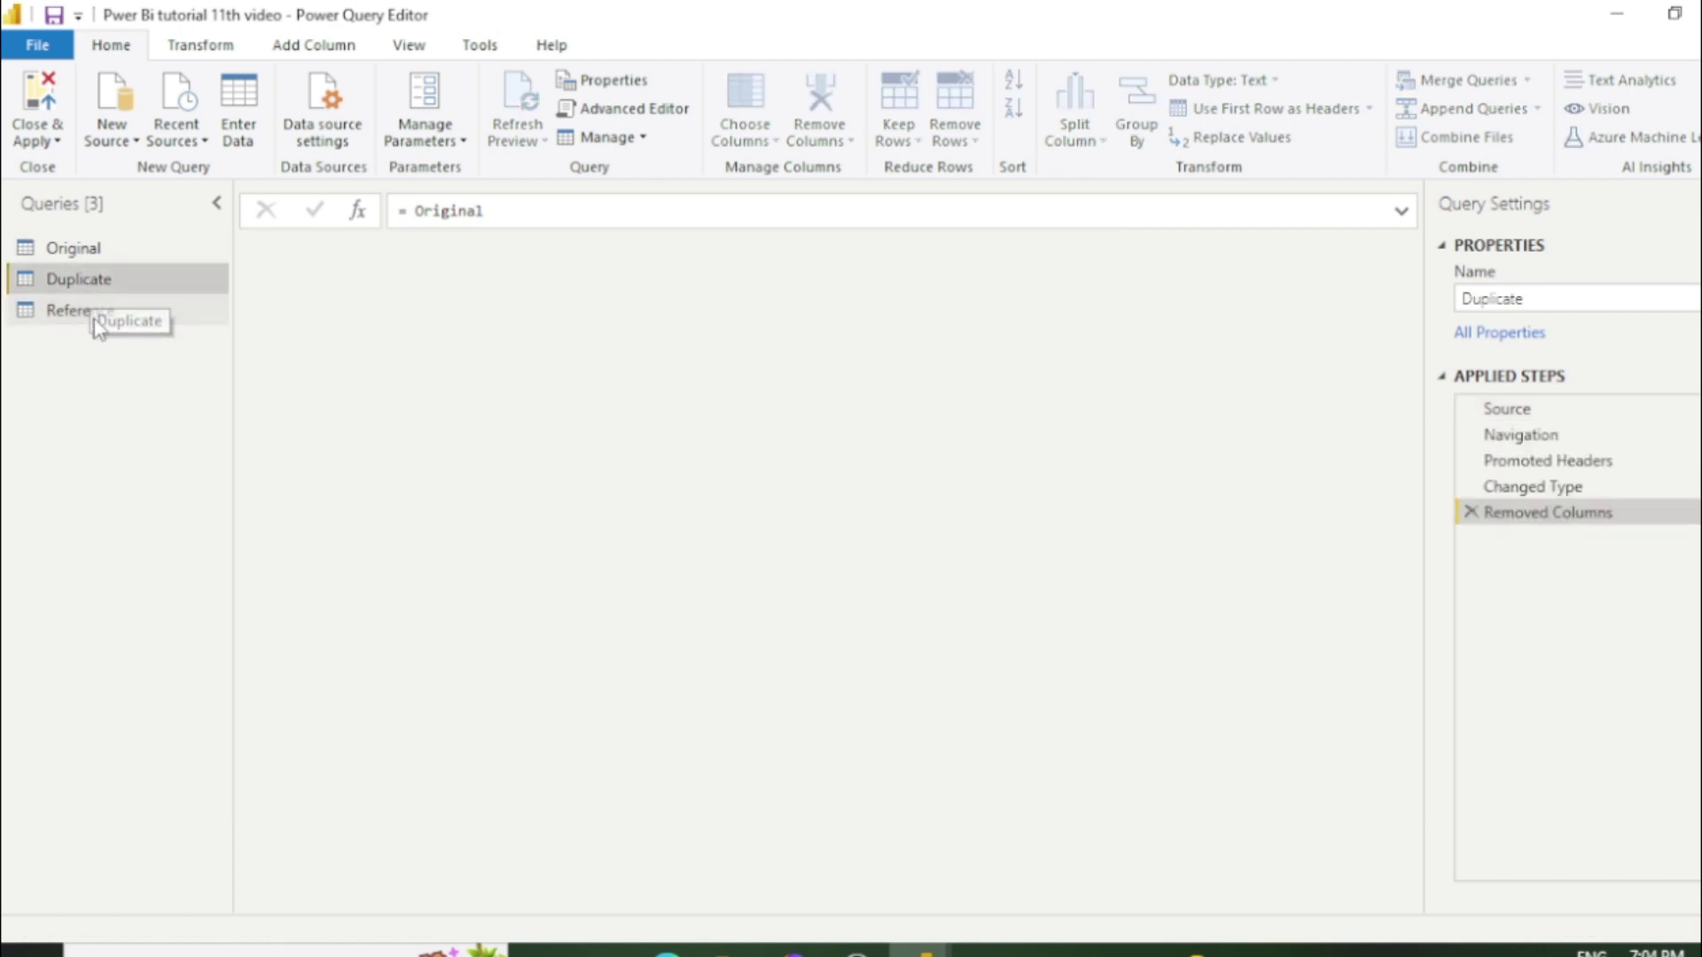
pyautogui.click(95, 316)
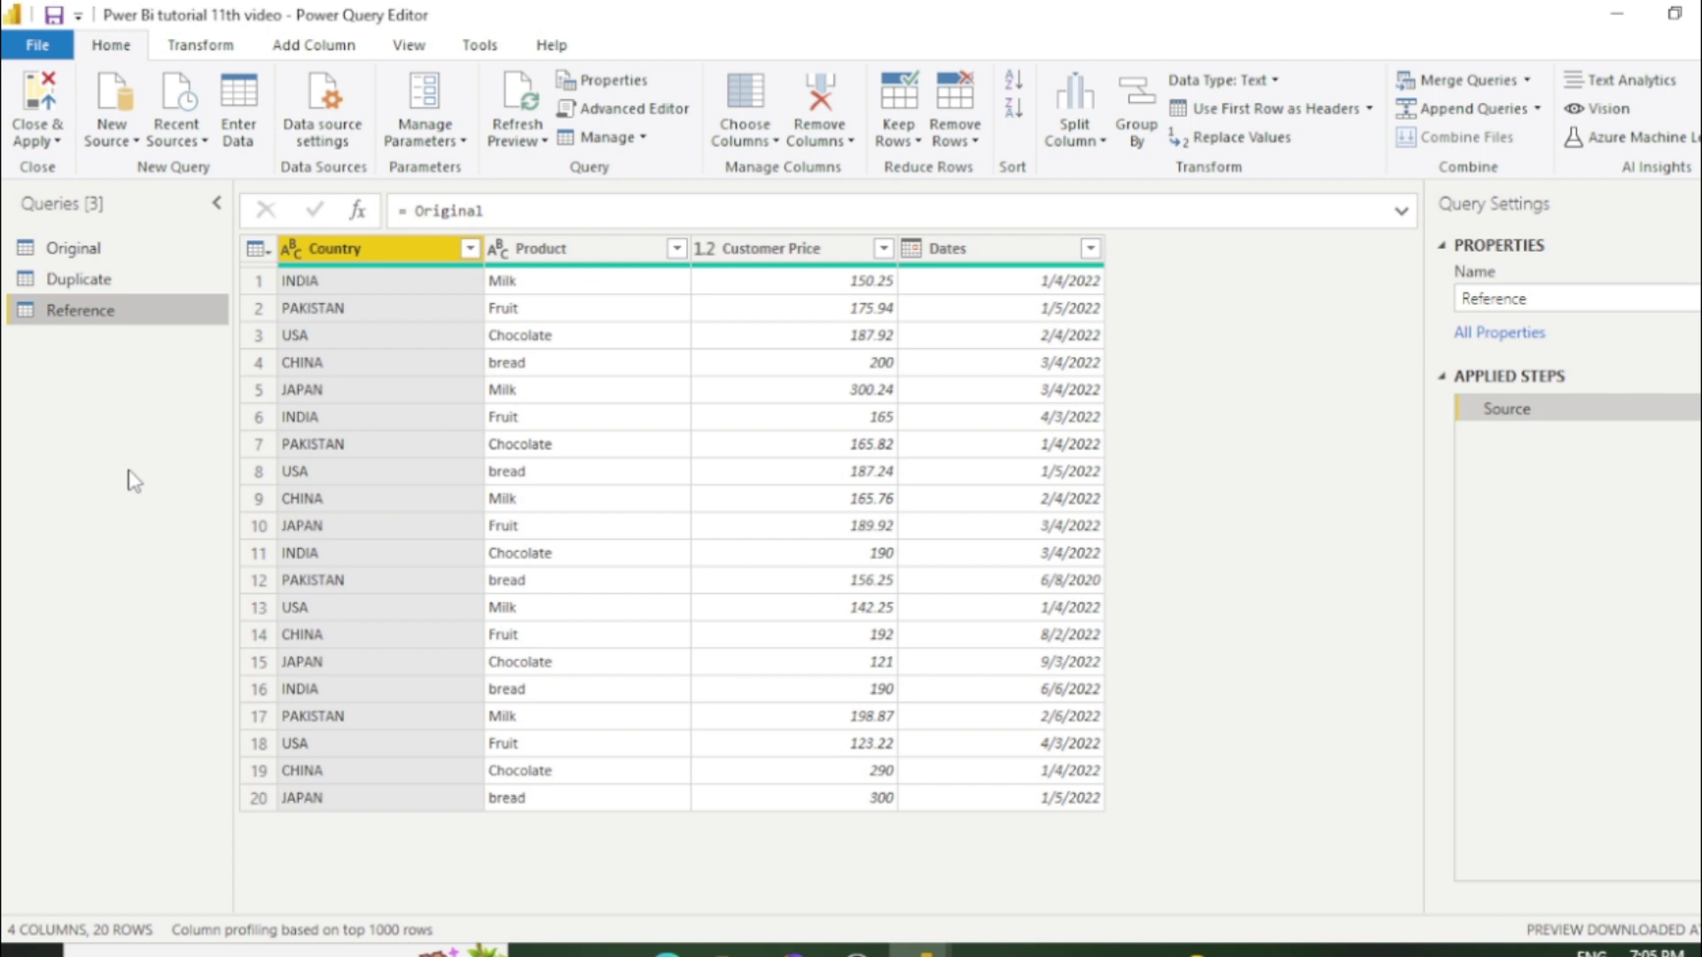
# Step: Compare the Applied Steps of Original, Duplicate and Reference, finishing on Original
pyautogui.click(88, 251)
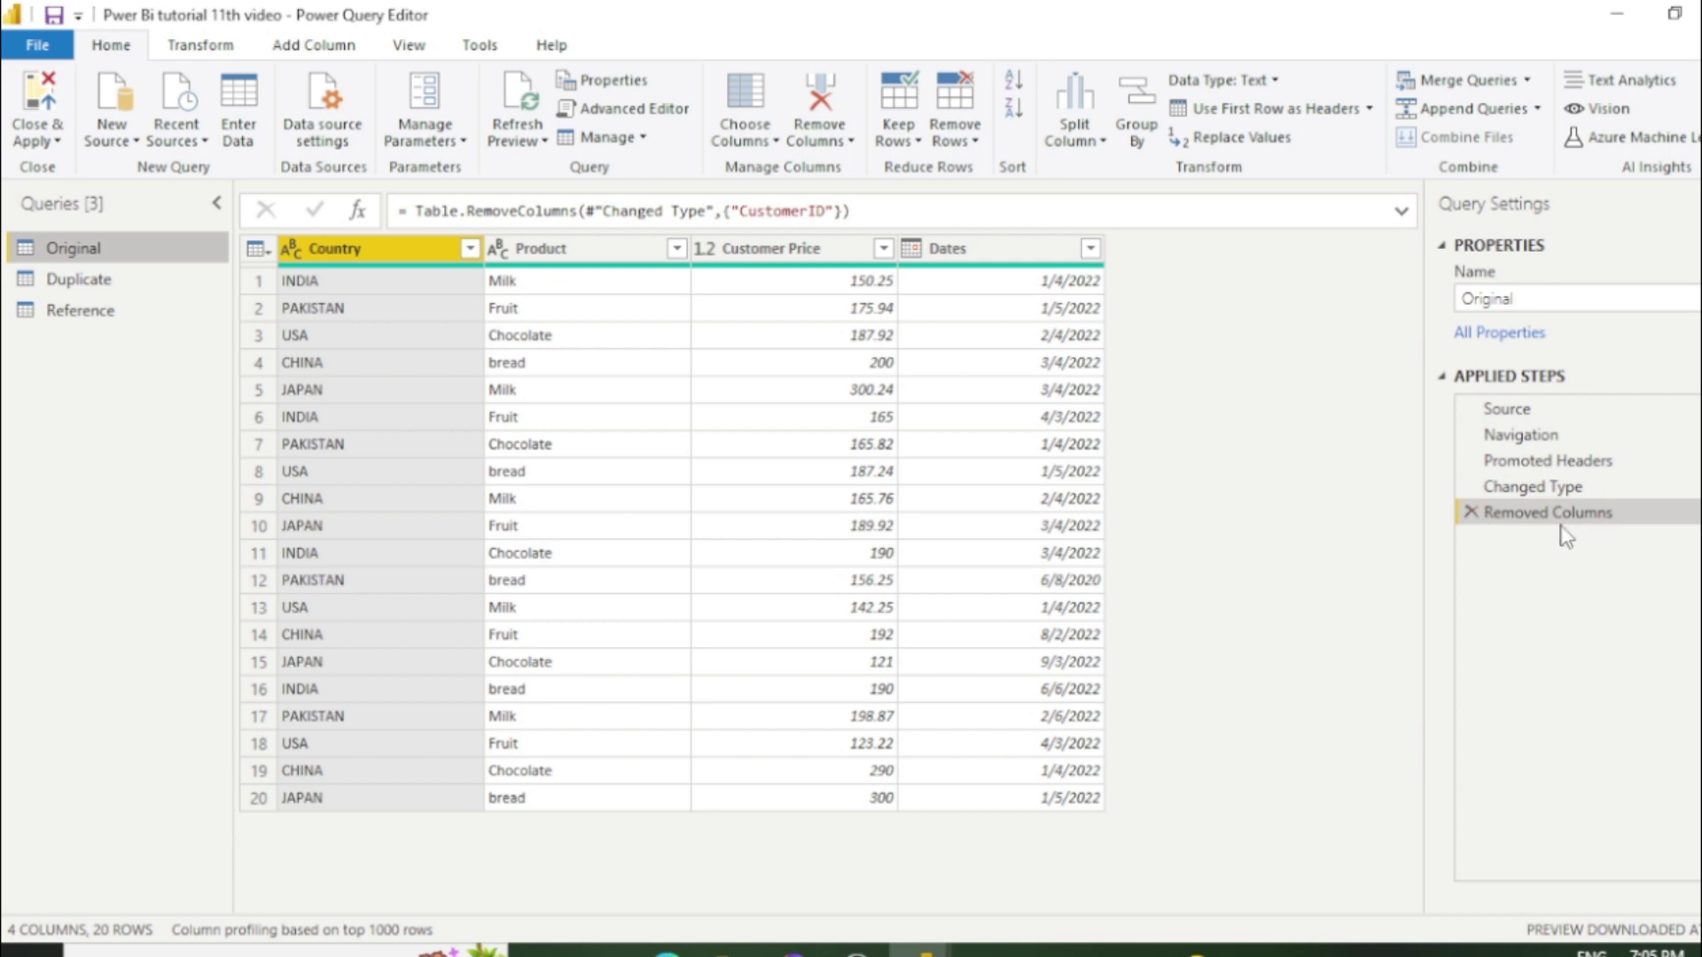
pyautogui.click(110, 286)
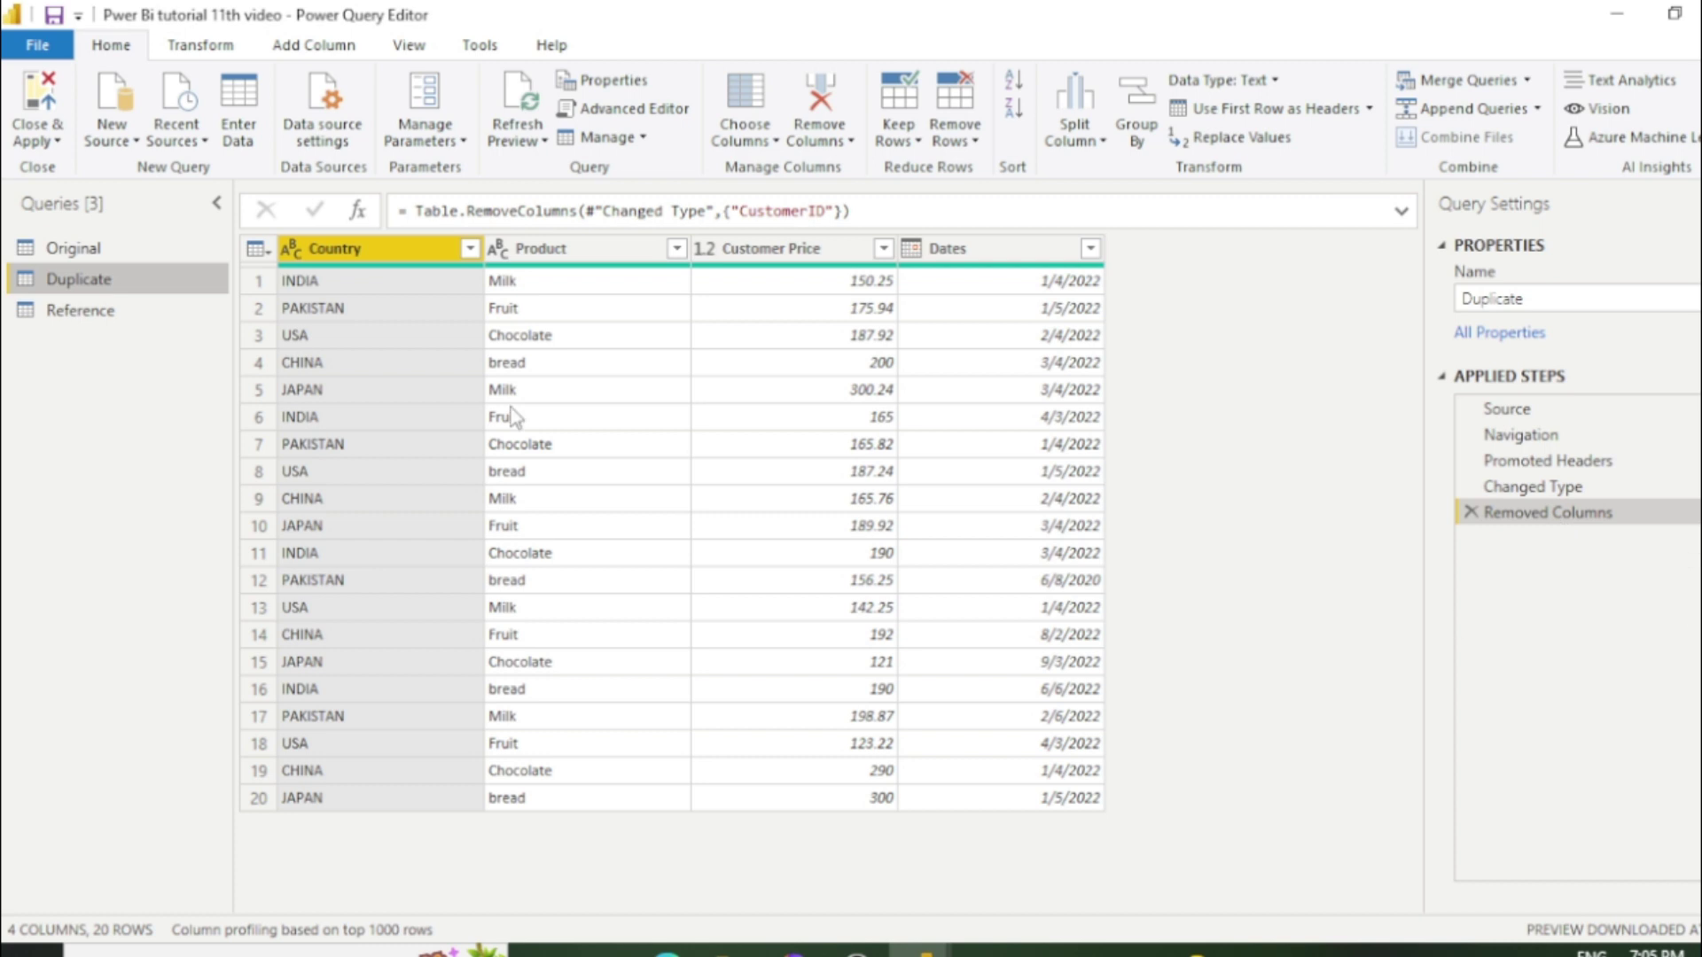
pyautogui.click(124, 312)
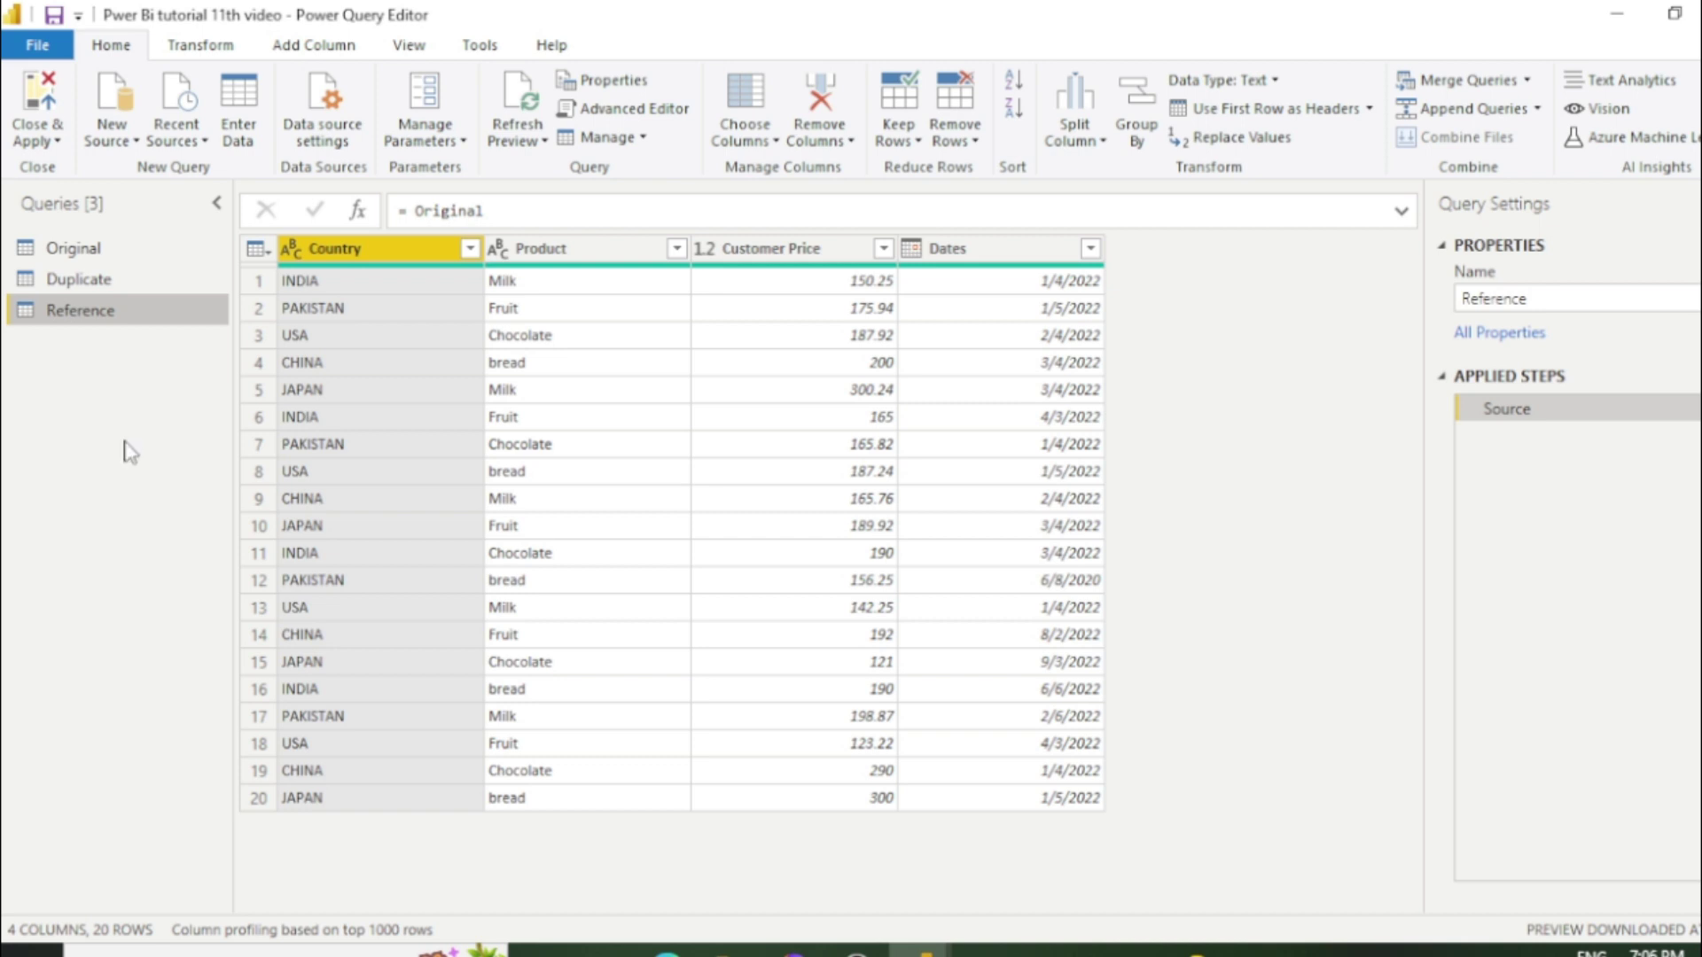
pyautogui.click(98, 254)
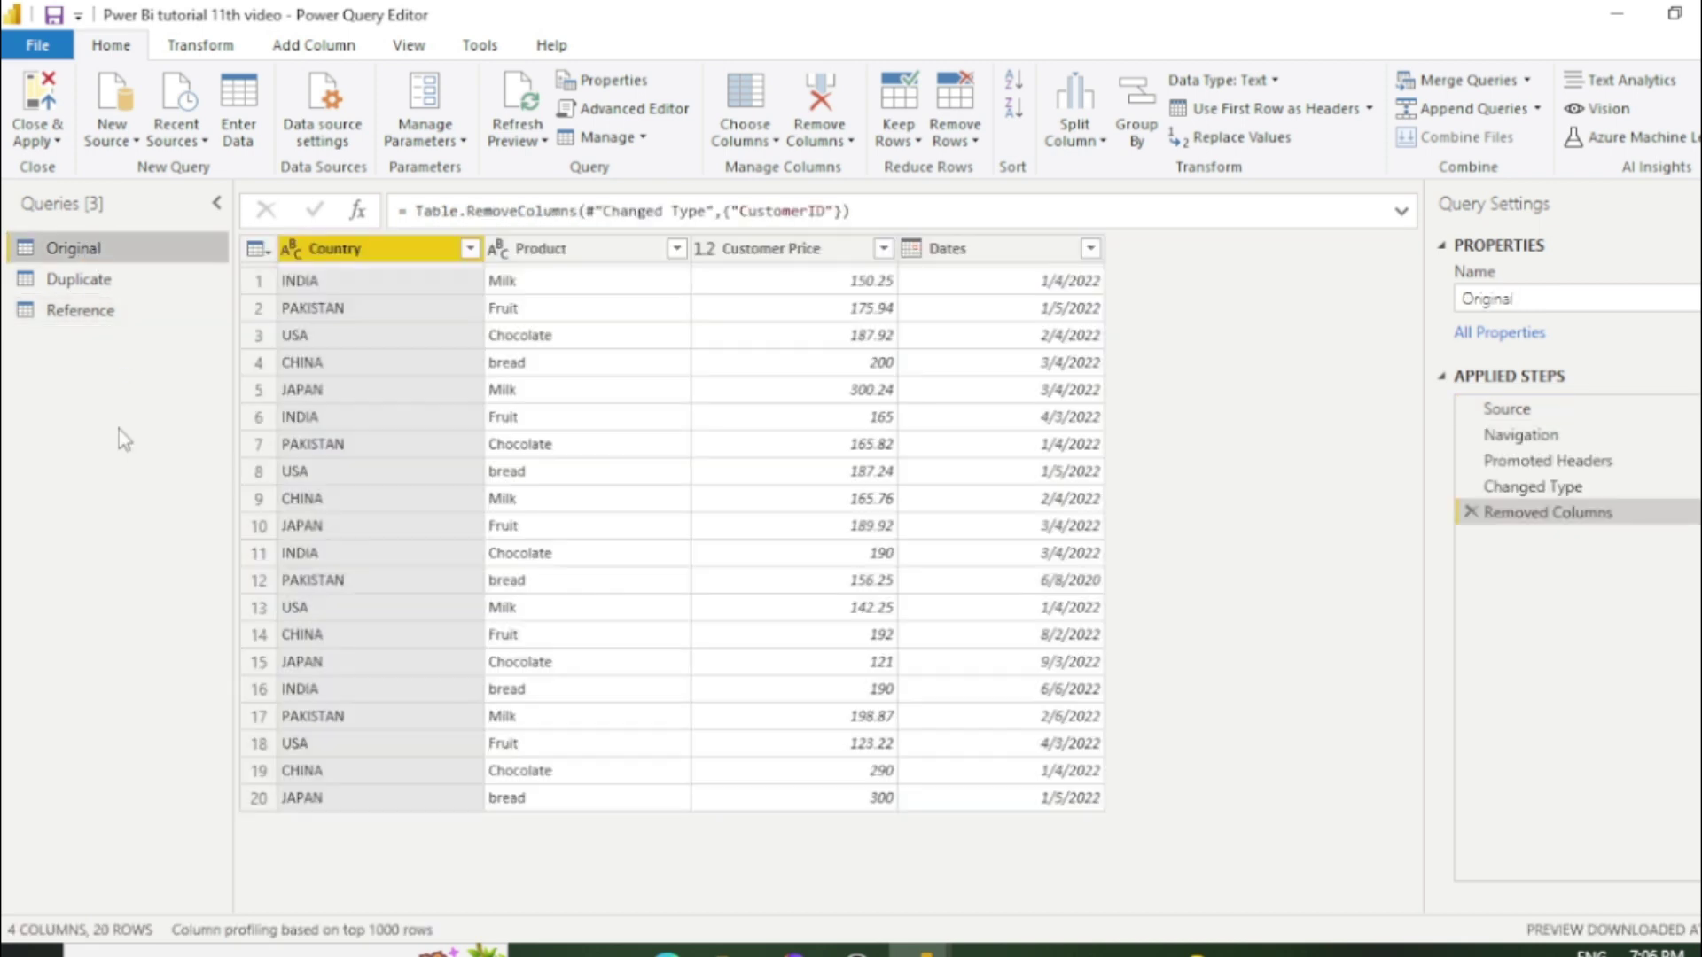
# Step: Split Original's Dates column at each '/' into Dates.1, Dates.2 and Dates.3
pyautogui.click(988, 257)
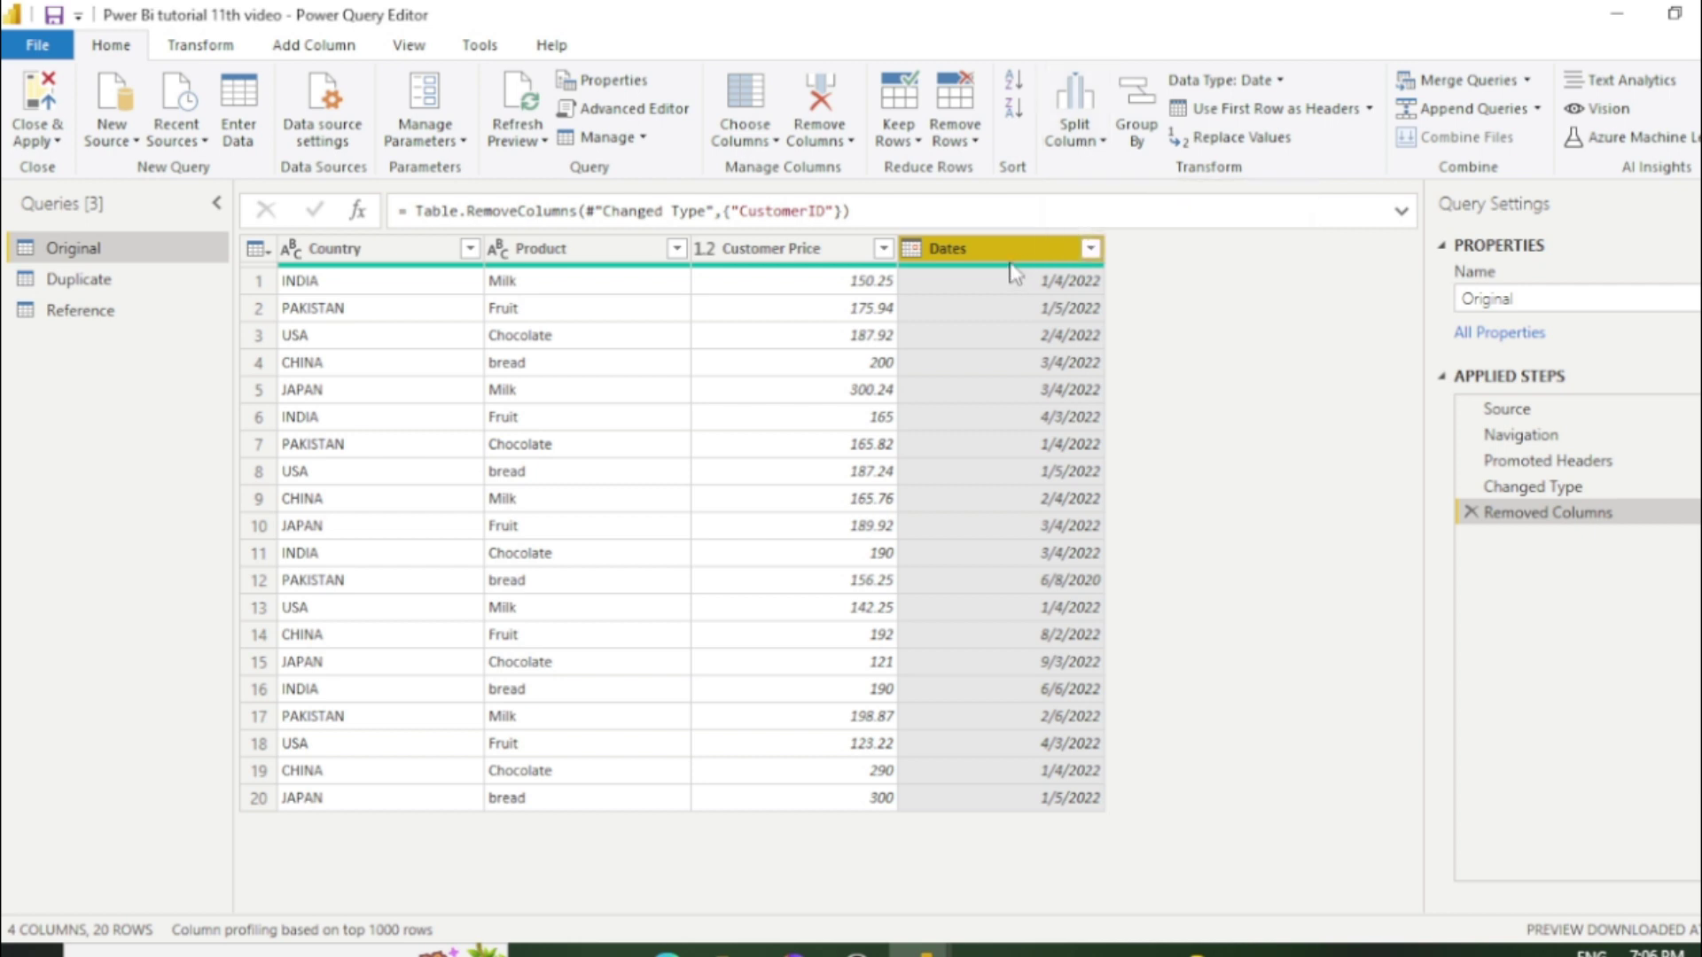
pyautogui.click(1097, 146)
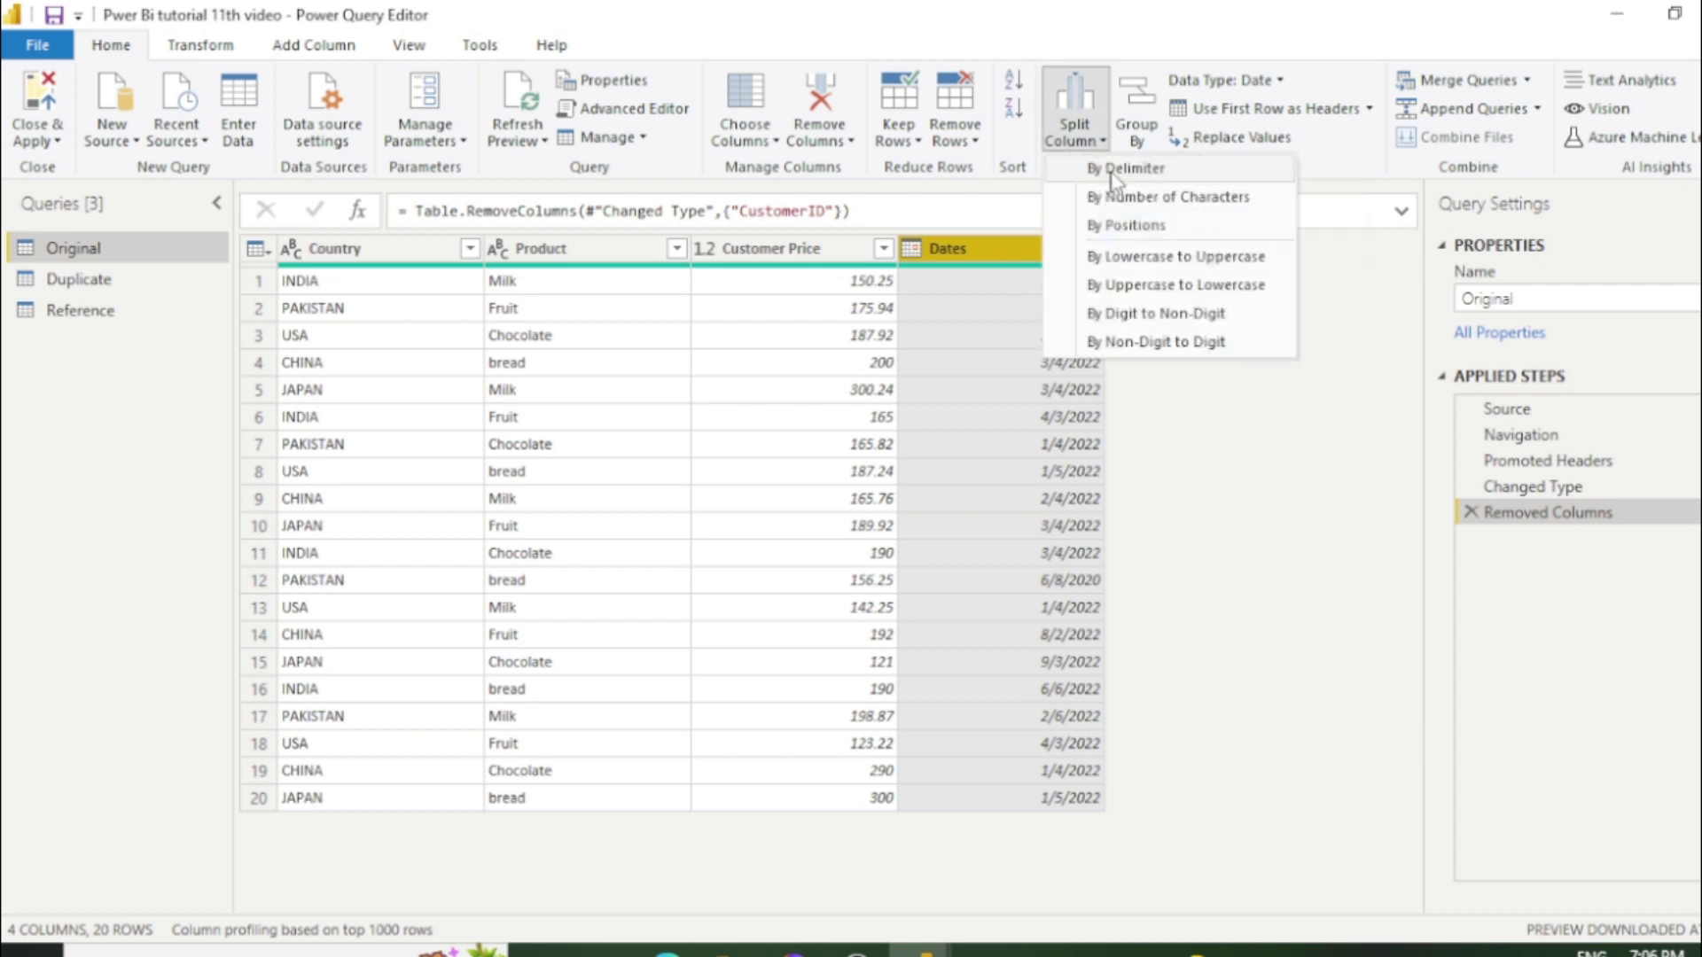
pyautogui.click(1113, 170)
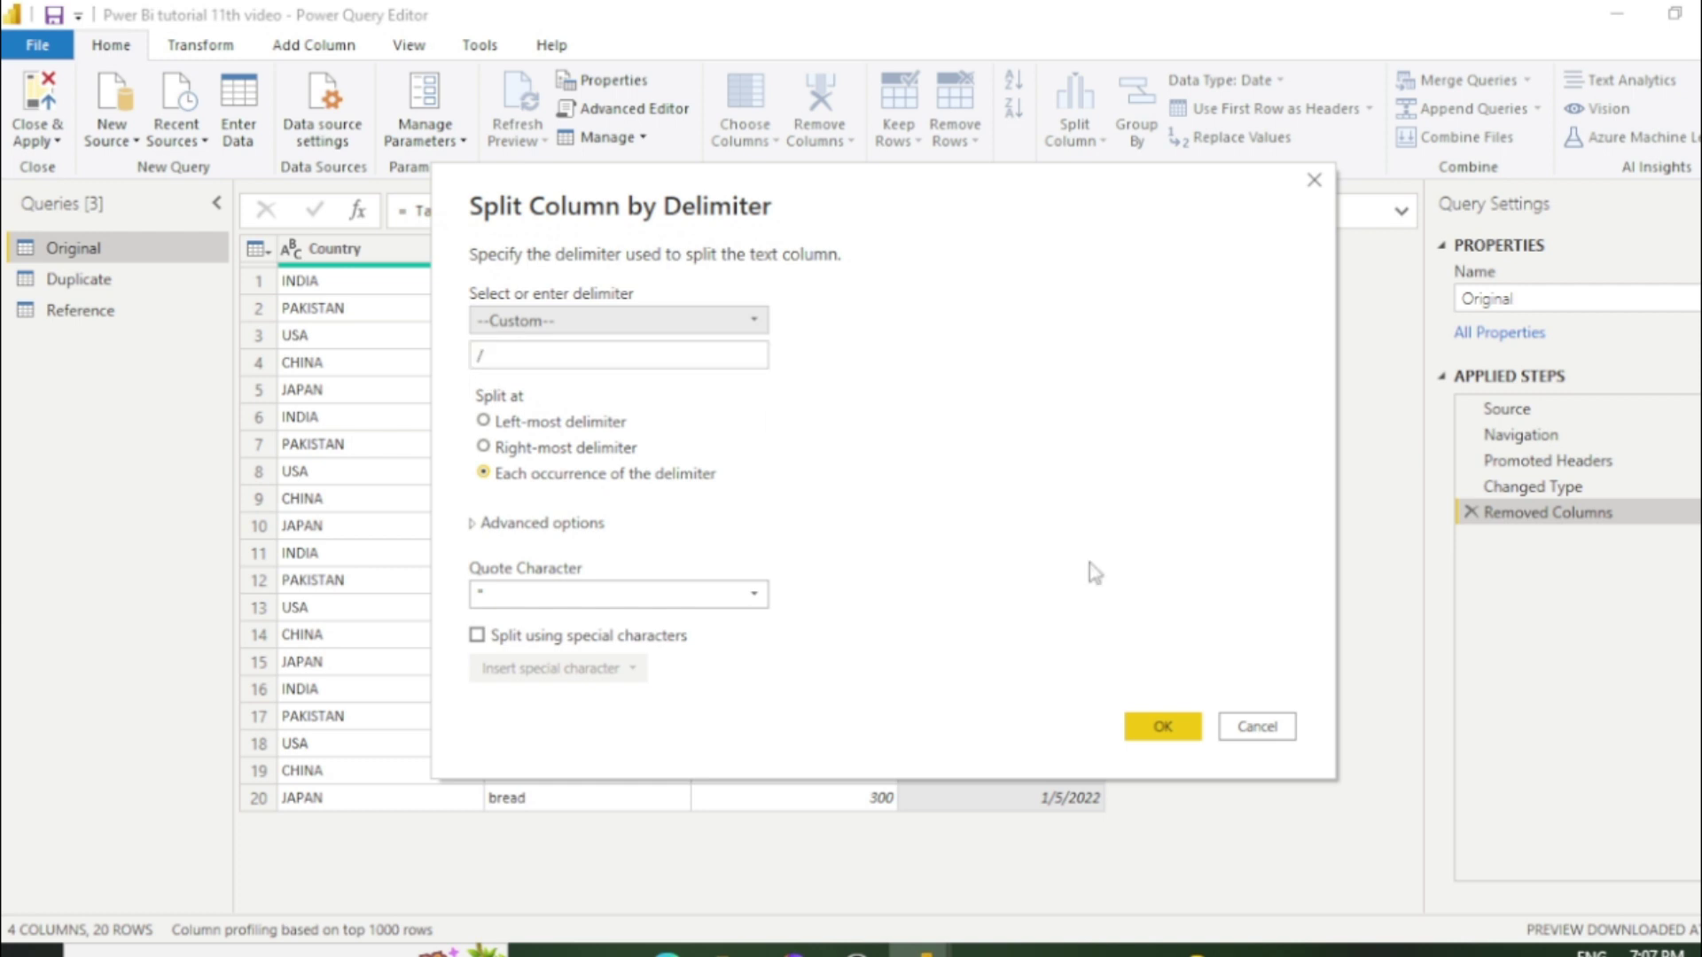
pyautogui.click(1164, 726)
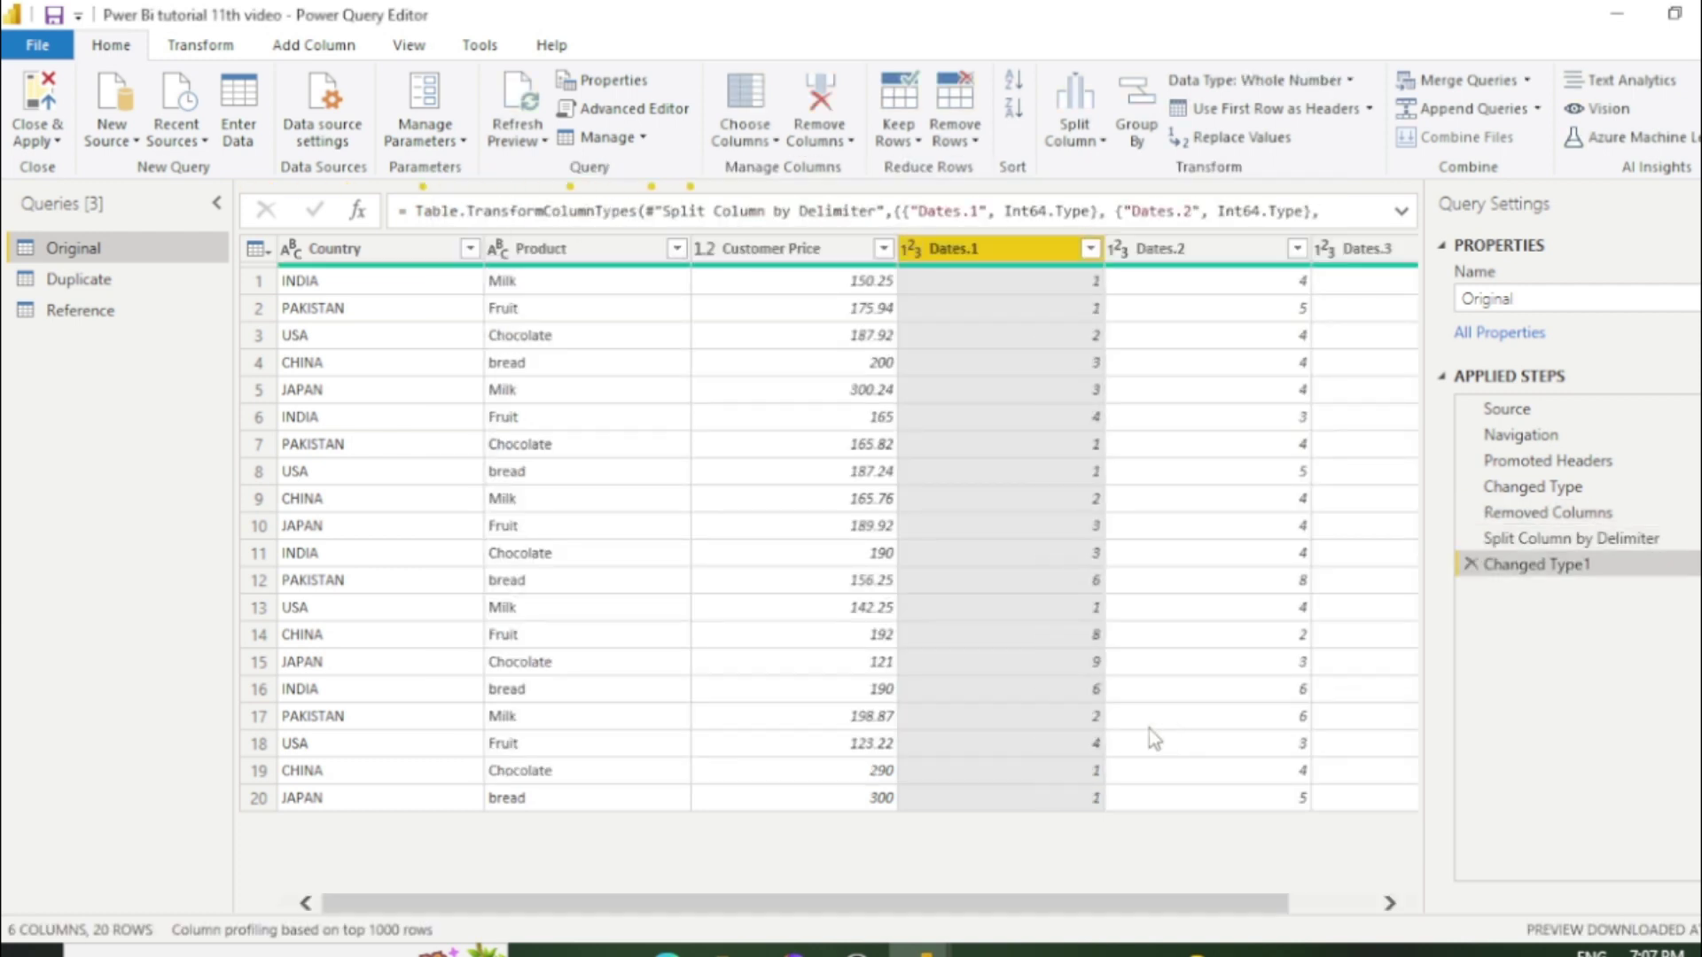
pyautogui.moveTo(768, 917); pyautogui.dragTo(1007, 911)
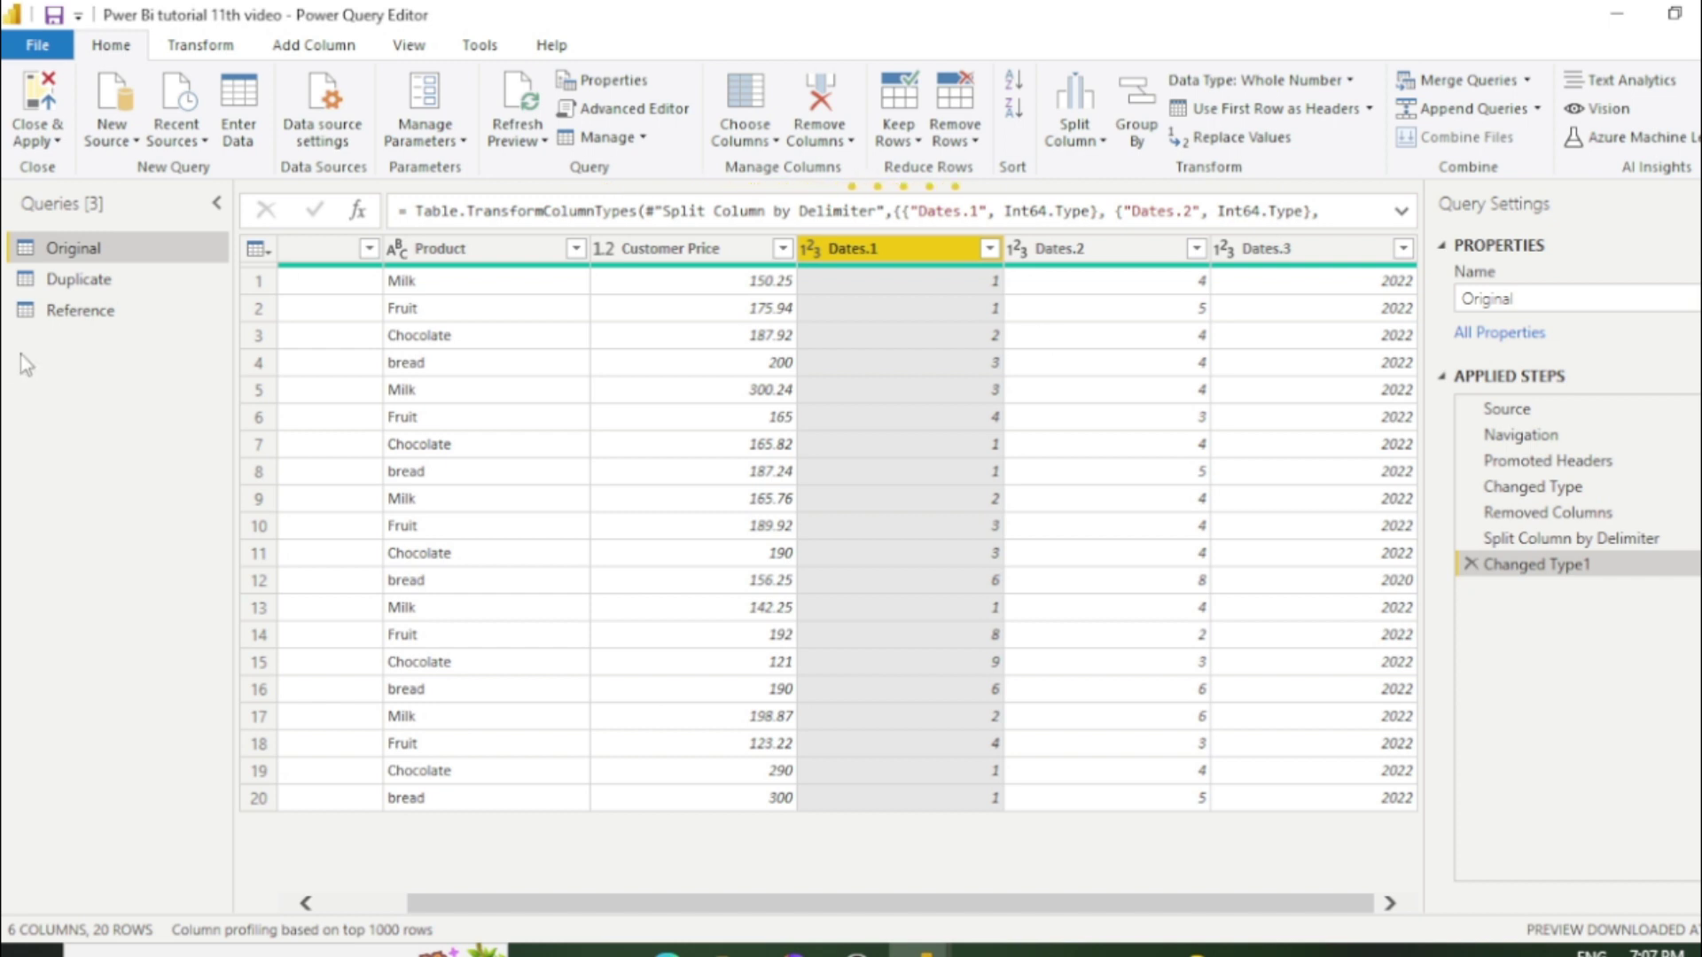
# Step: Check the Dates column in Duplicate and Reference against Original's split dates, ending on Original
pyautogui.click(100, 280)
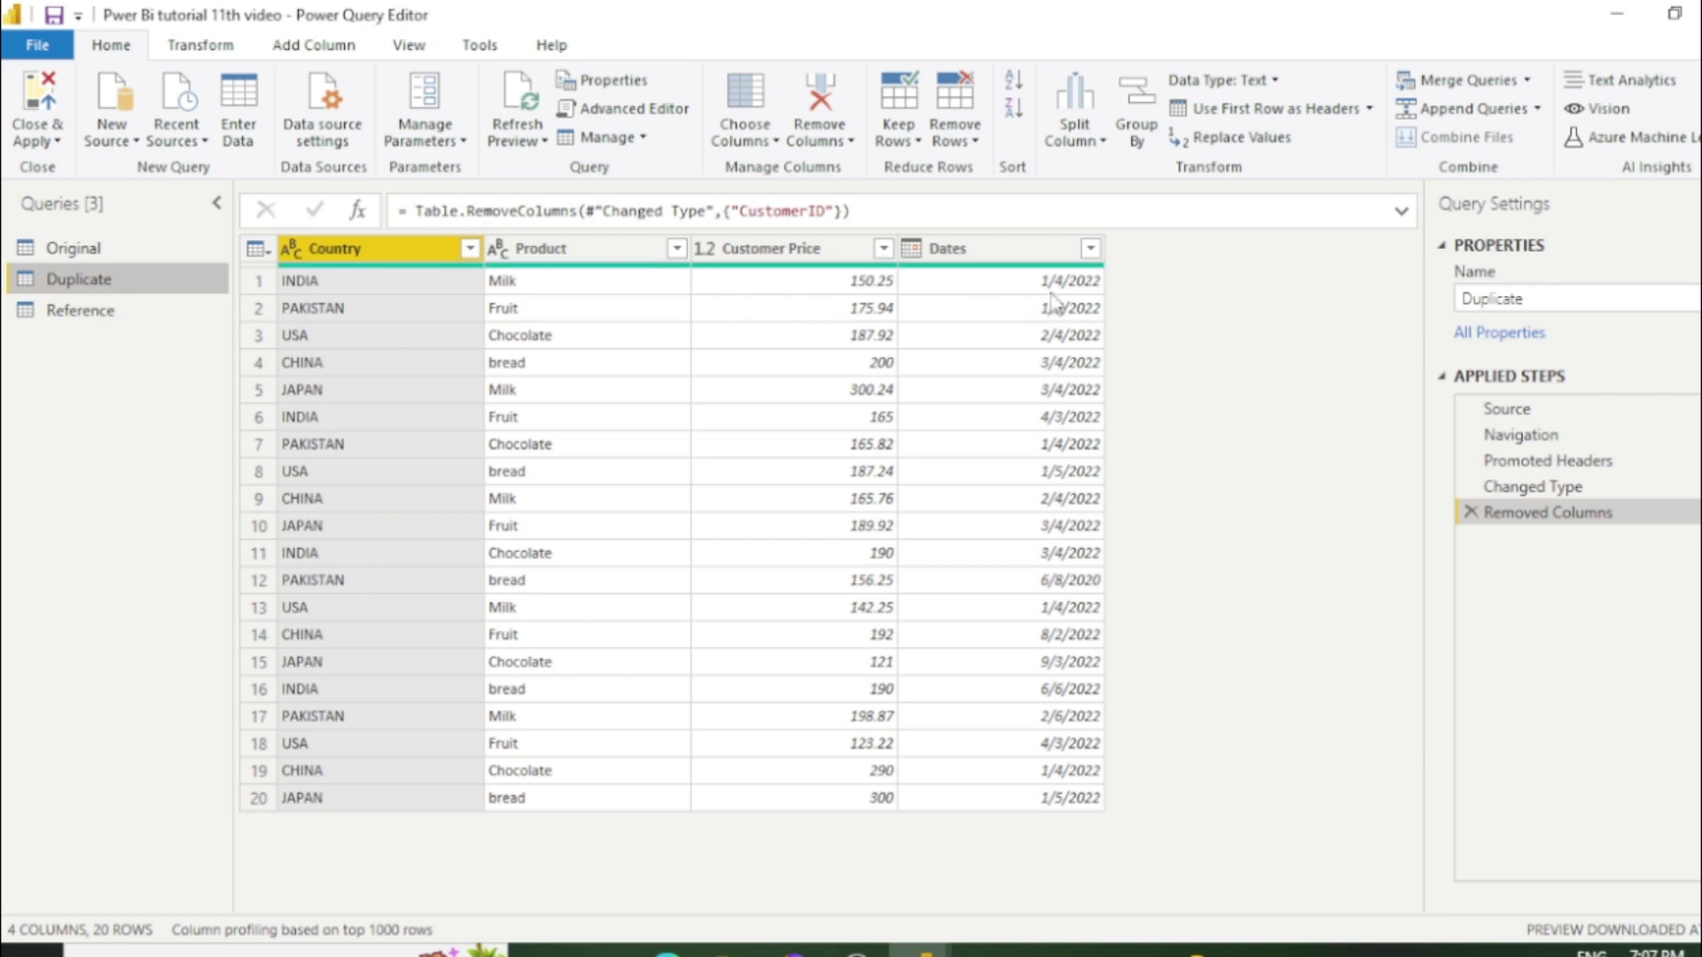
pyautogui.click(998, 252)
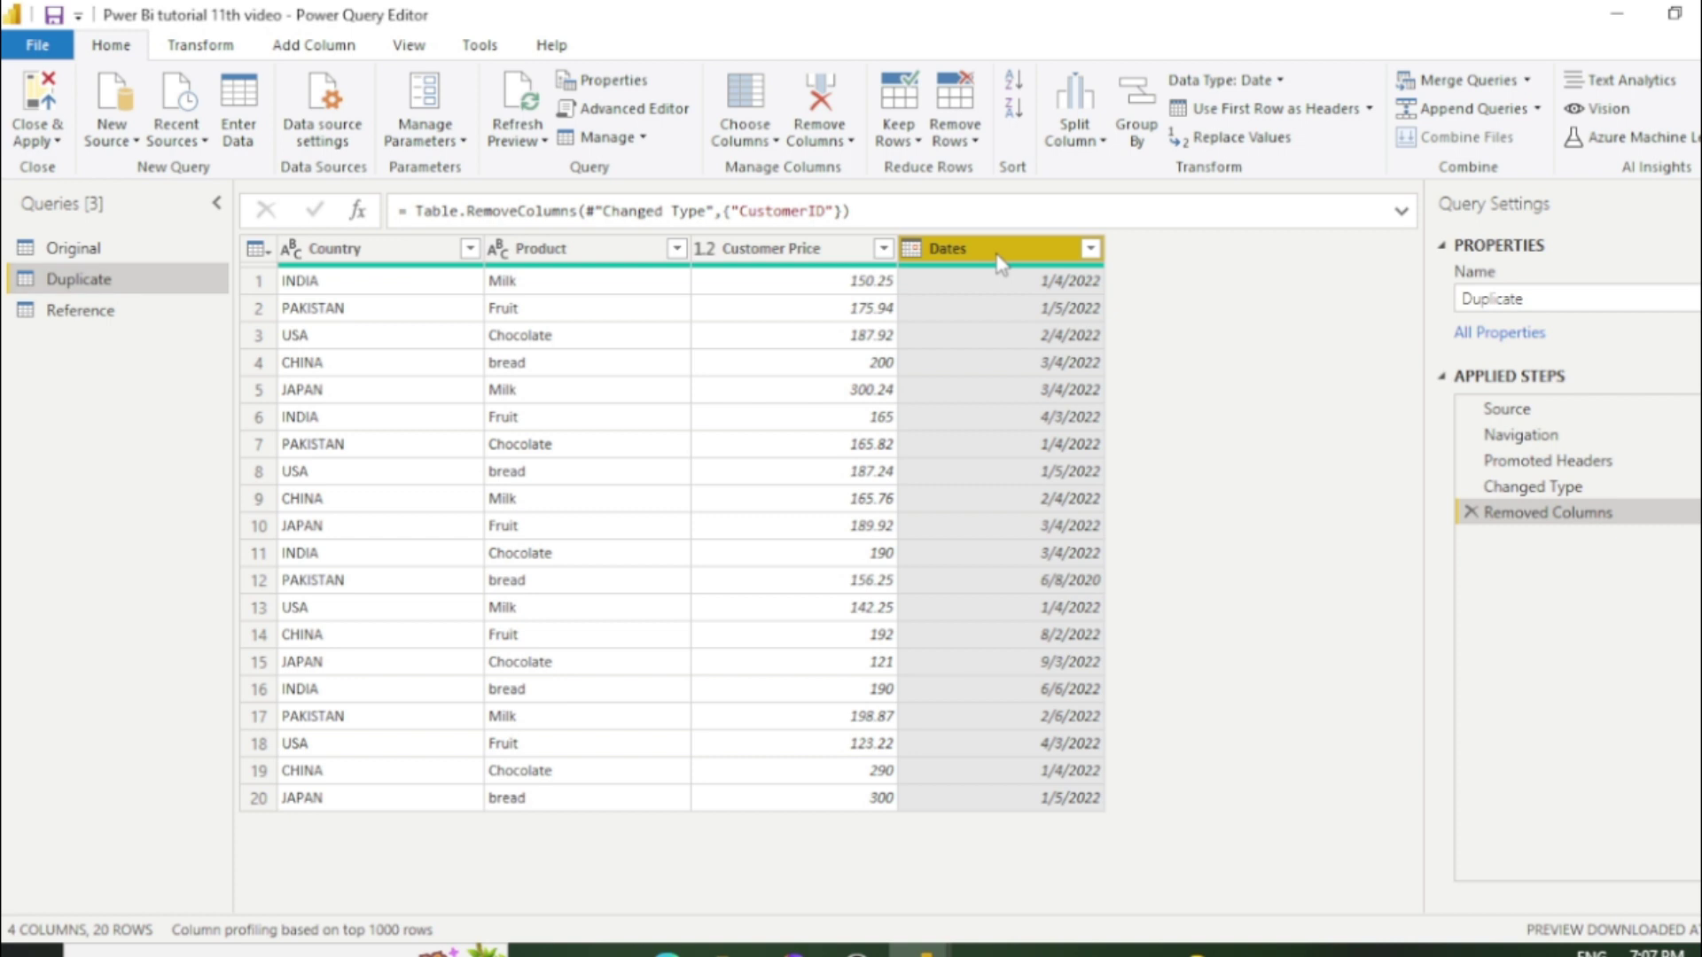
pyautogui.click(107, 319)
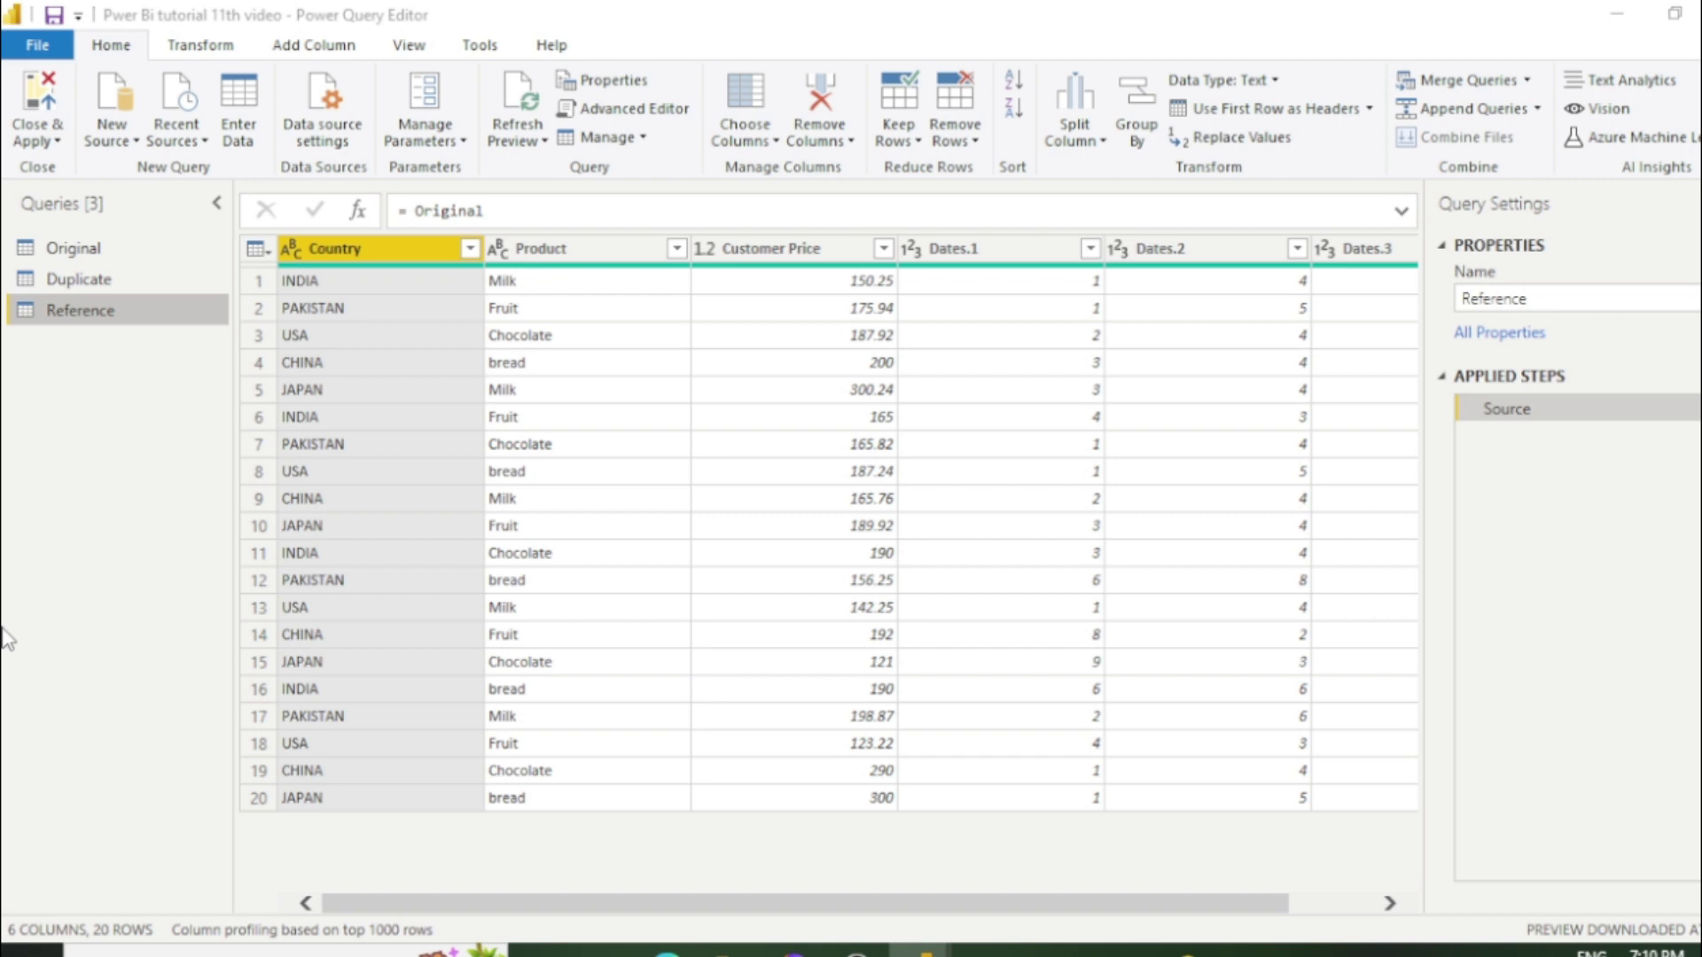
pyautogui.click(7, 638)
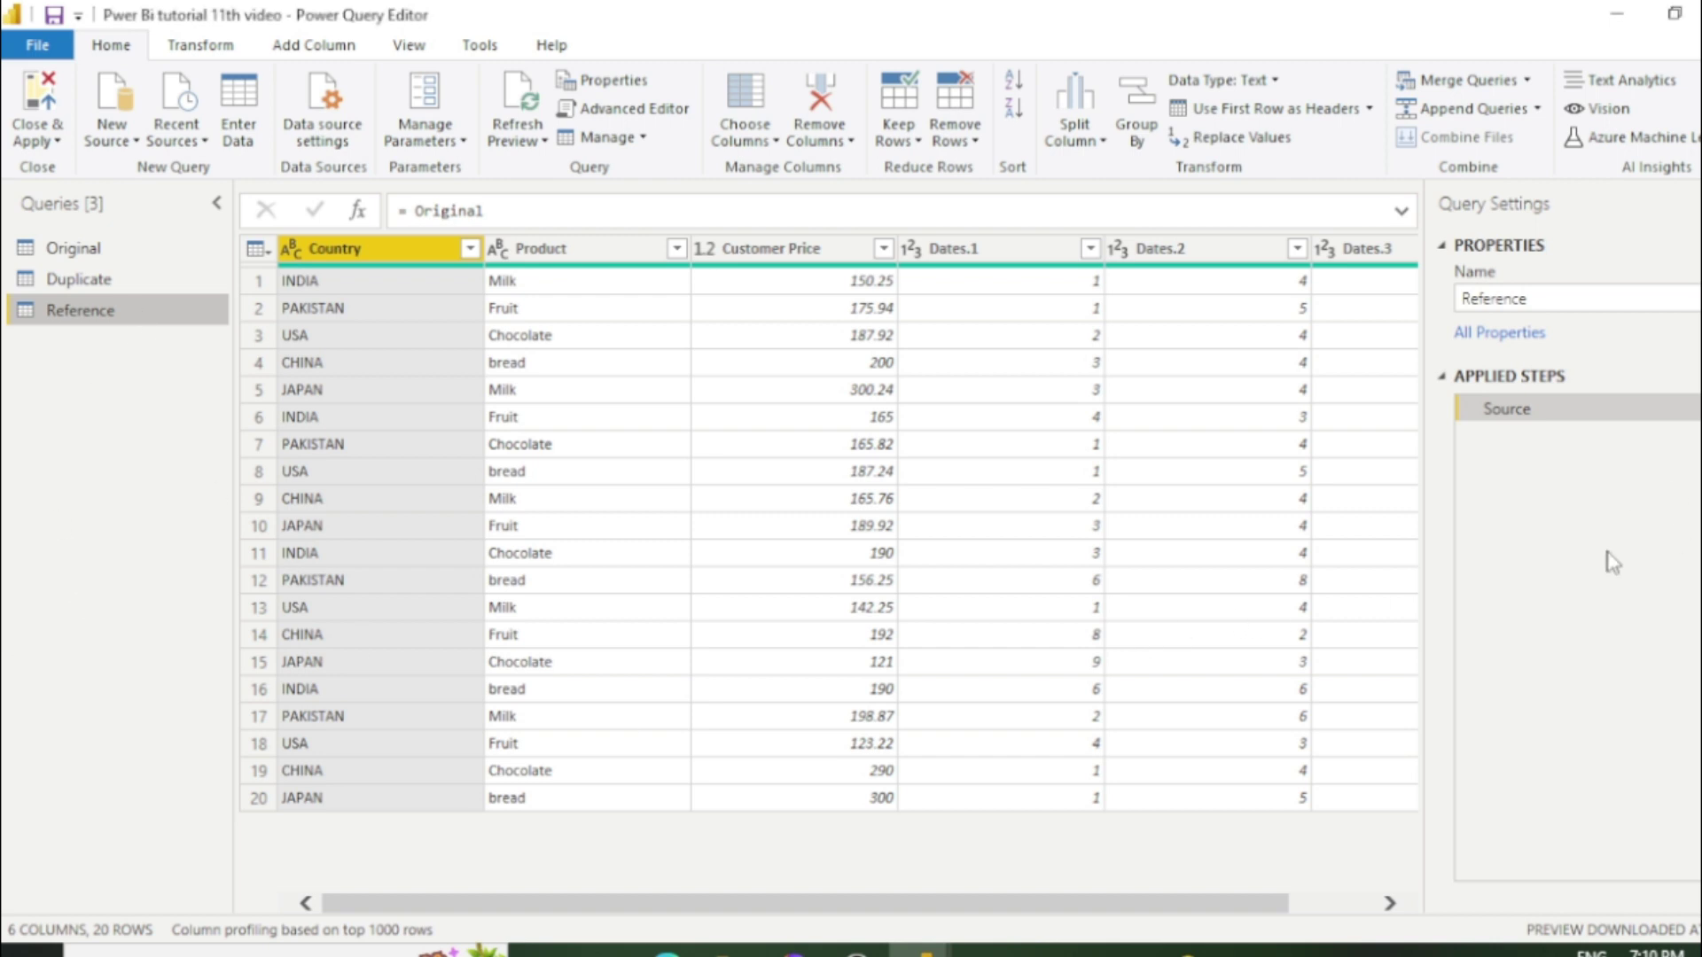
pyautogui.click(81, 278)
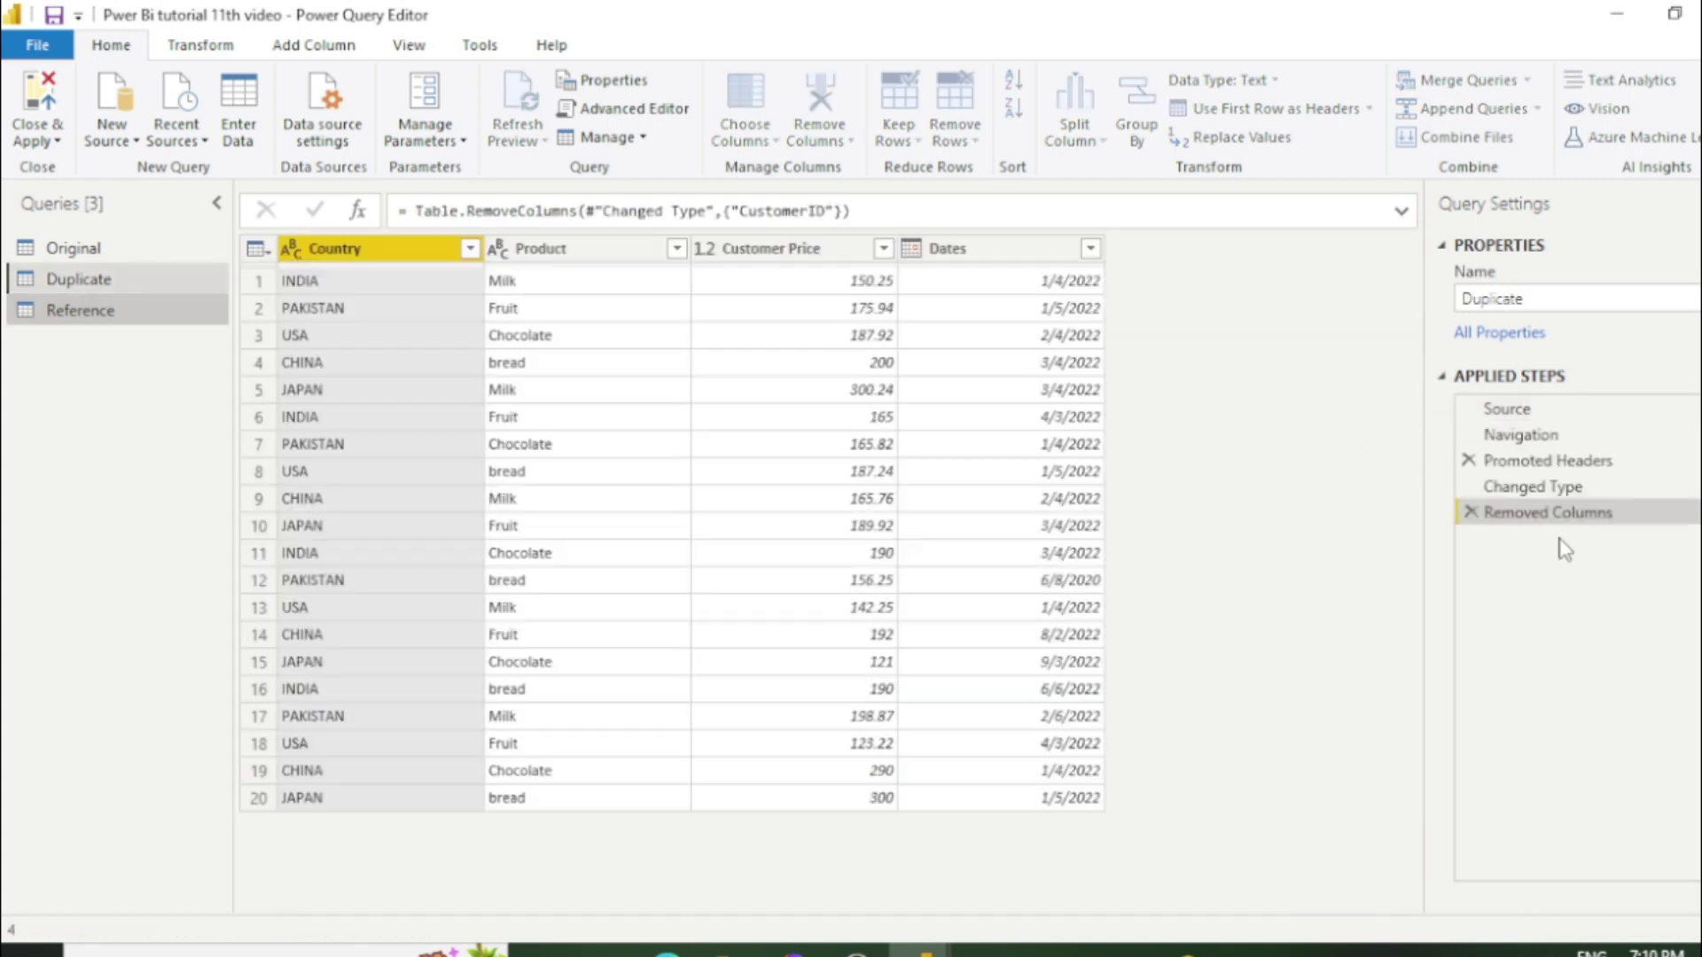
pyautogui.click(55, 249)
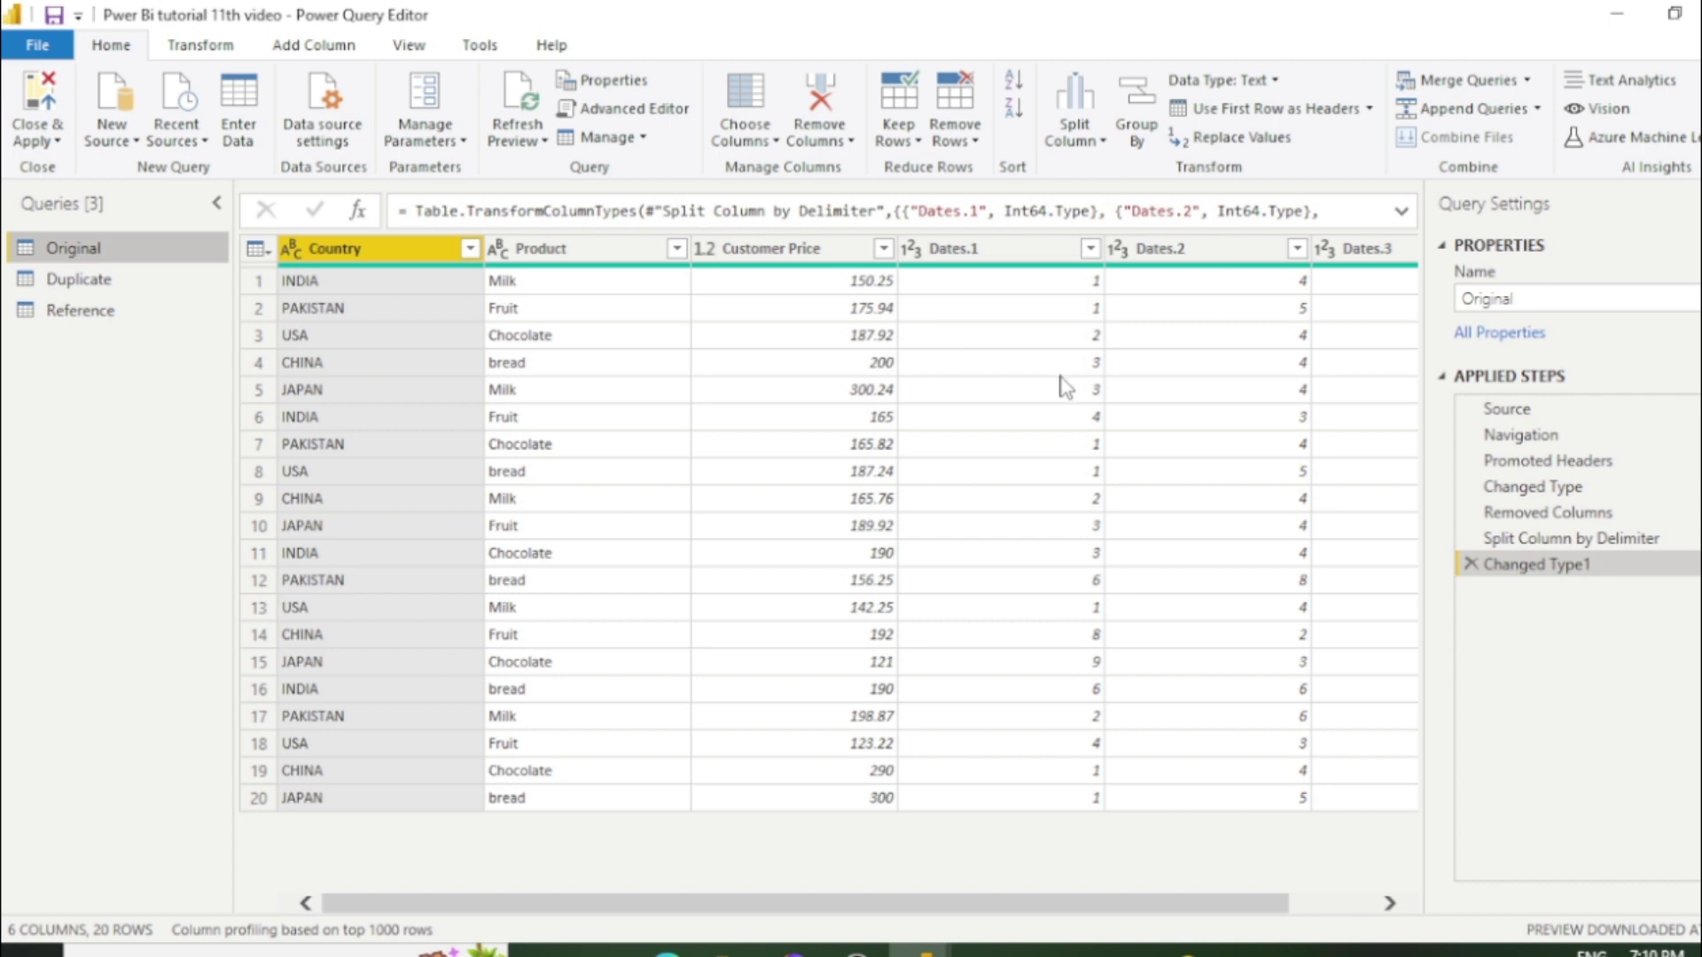
pyautogui.click(114, 321)
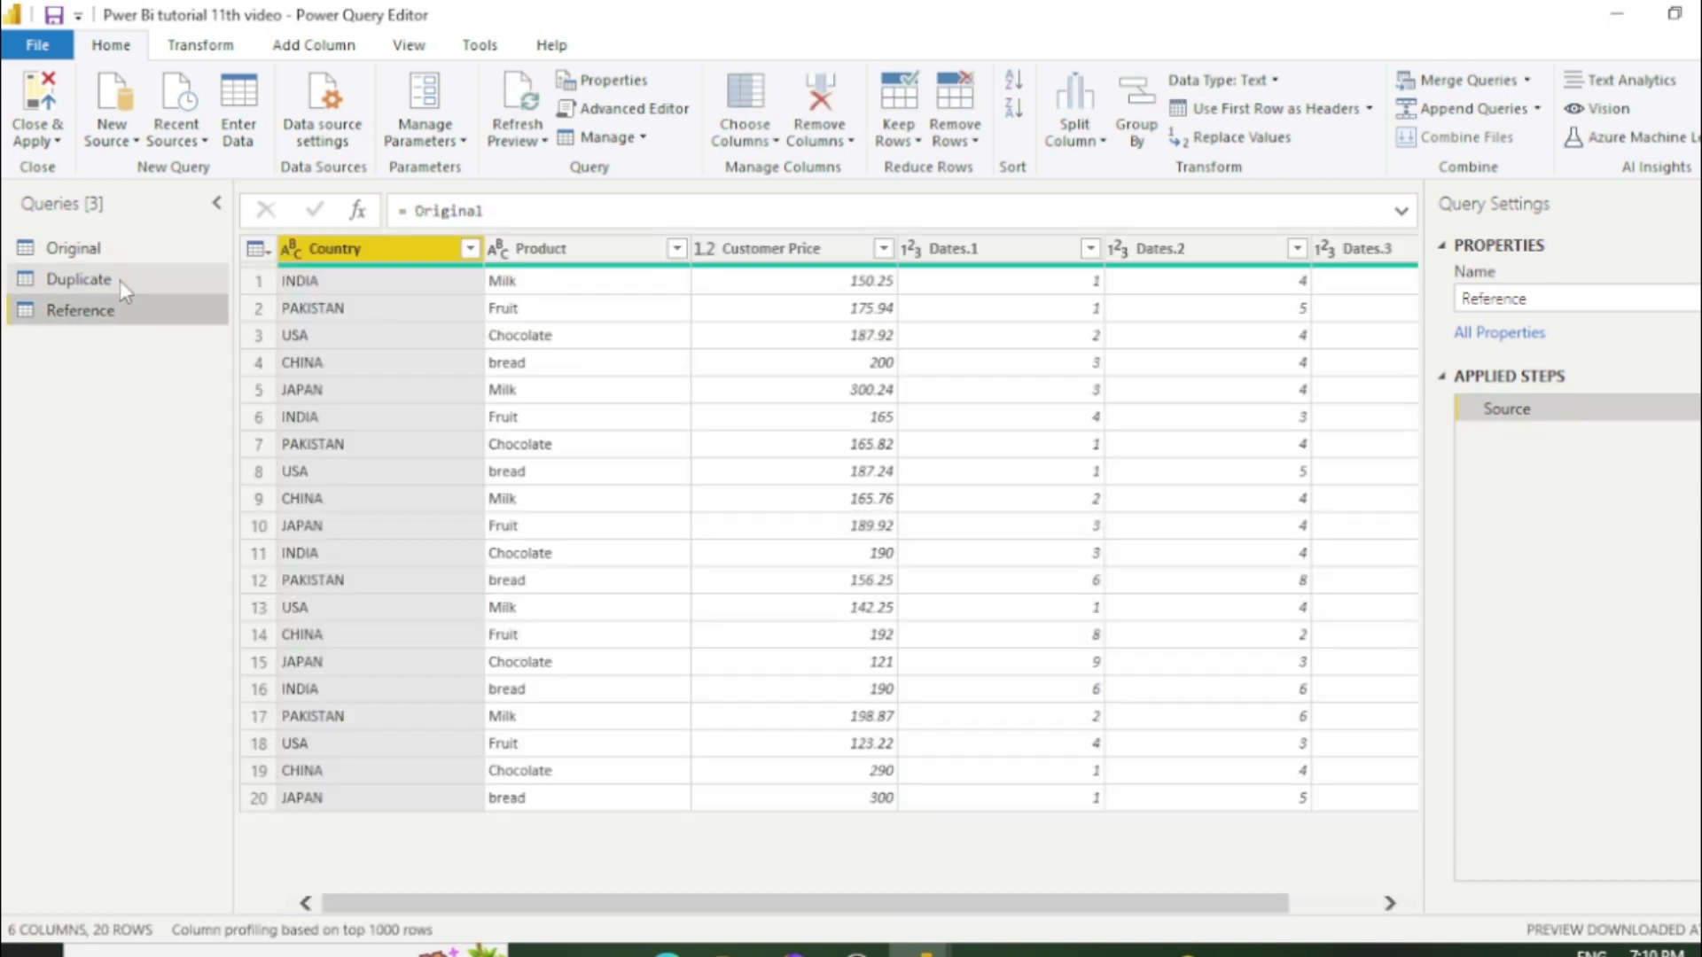
pyautogui.click(120, 280)
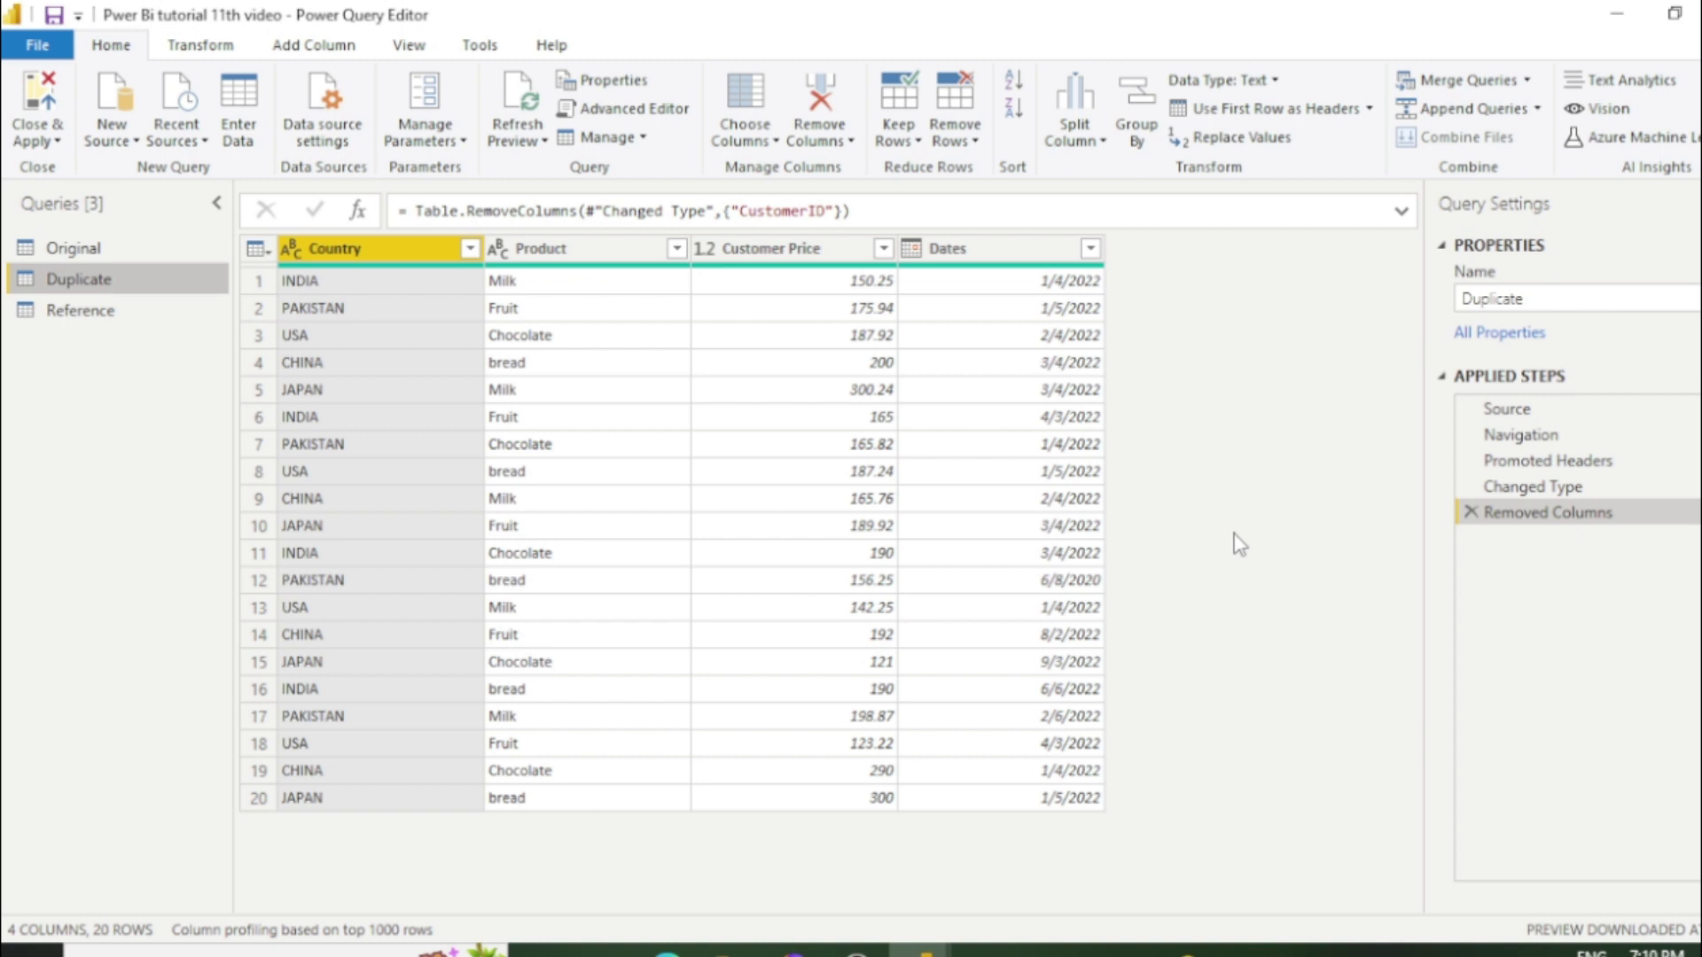
pyautogui.click(73, 249)
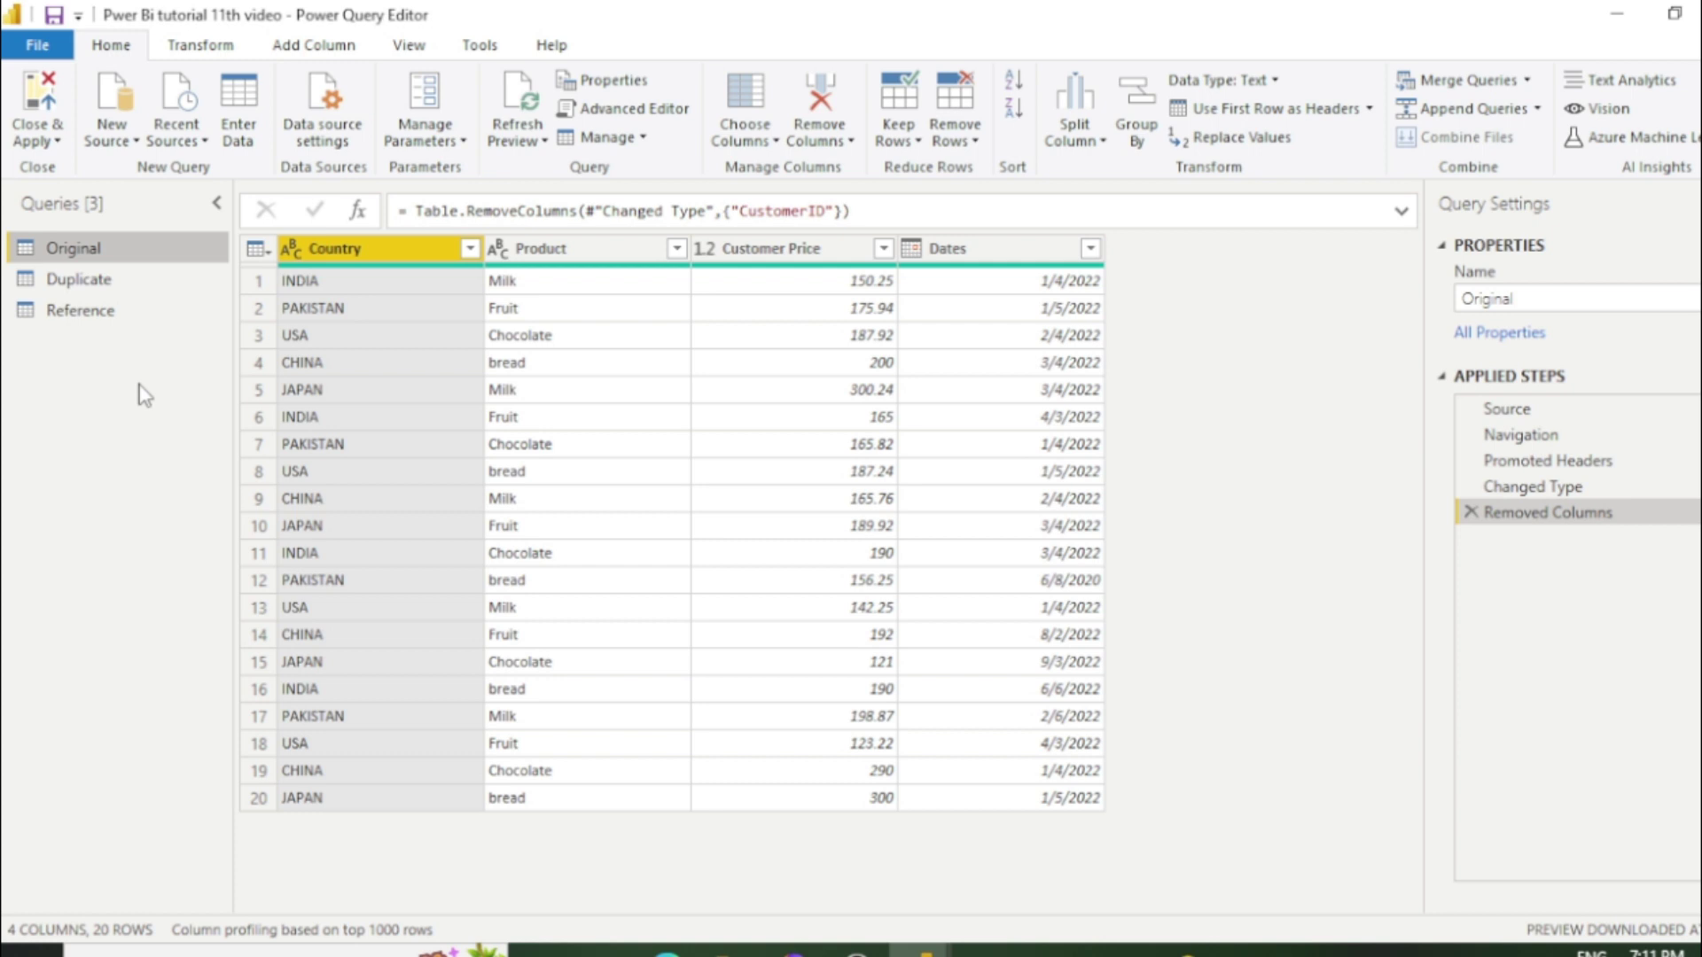
# Step: Turn on Column quality to see Country as 100% valid, 0% error, 0% empty
pyautogui.click(421, 48)
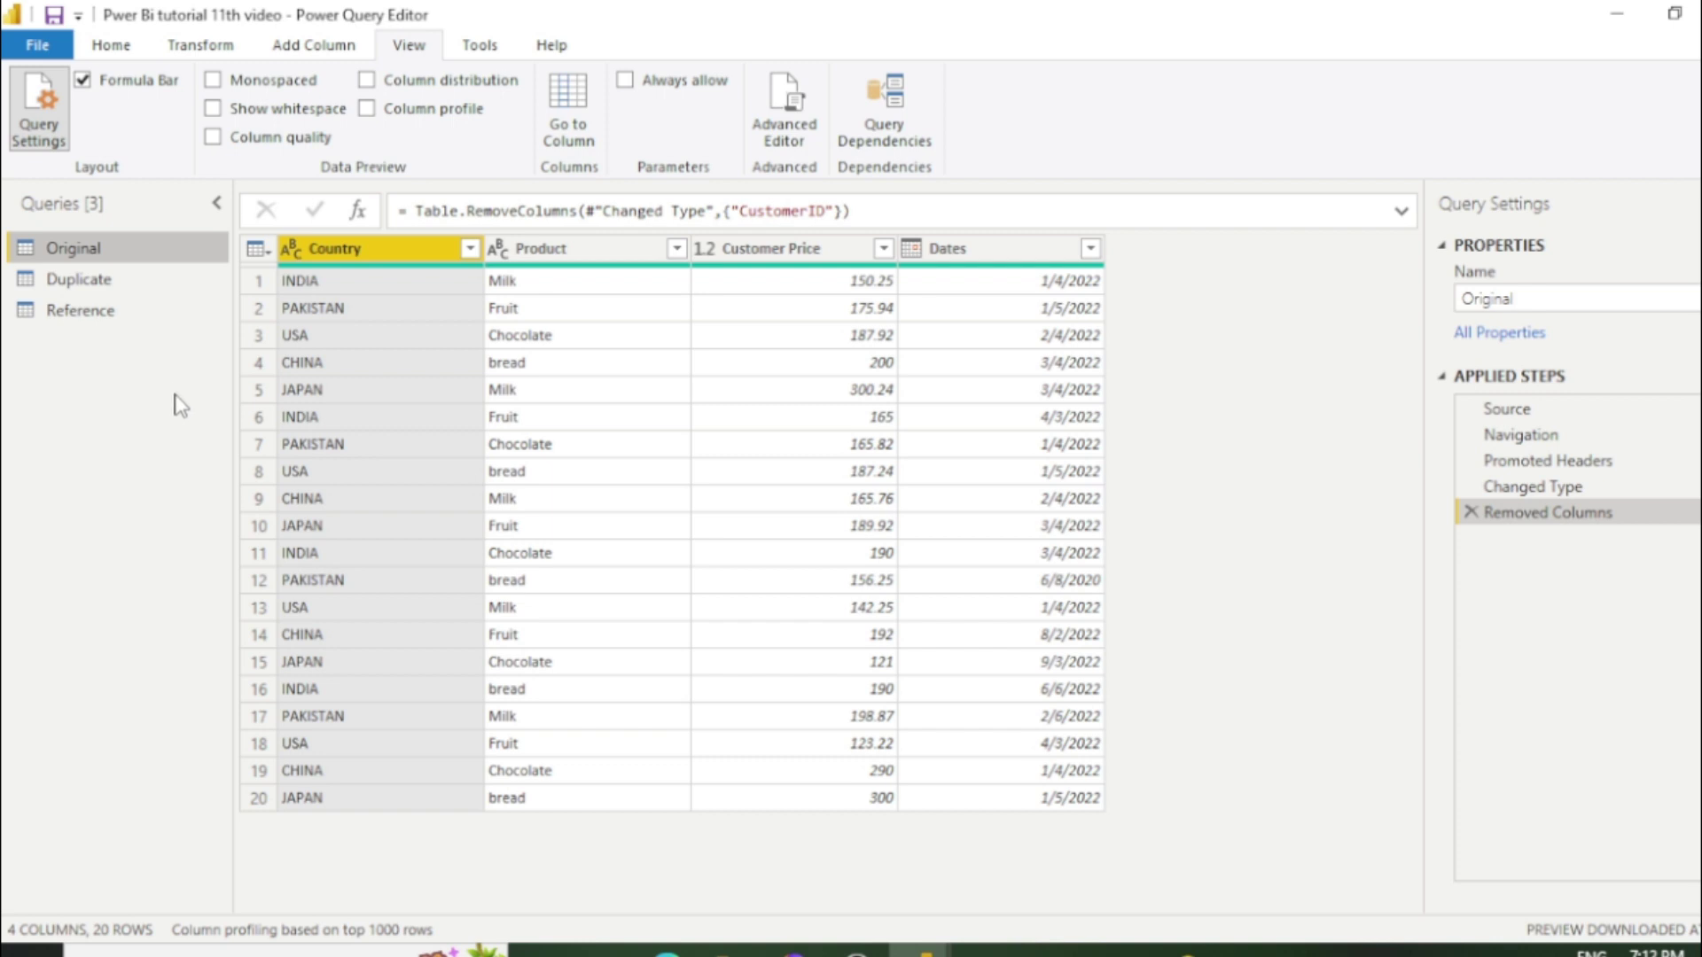
pyautogui.click(213, 81)
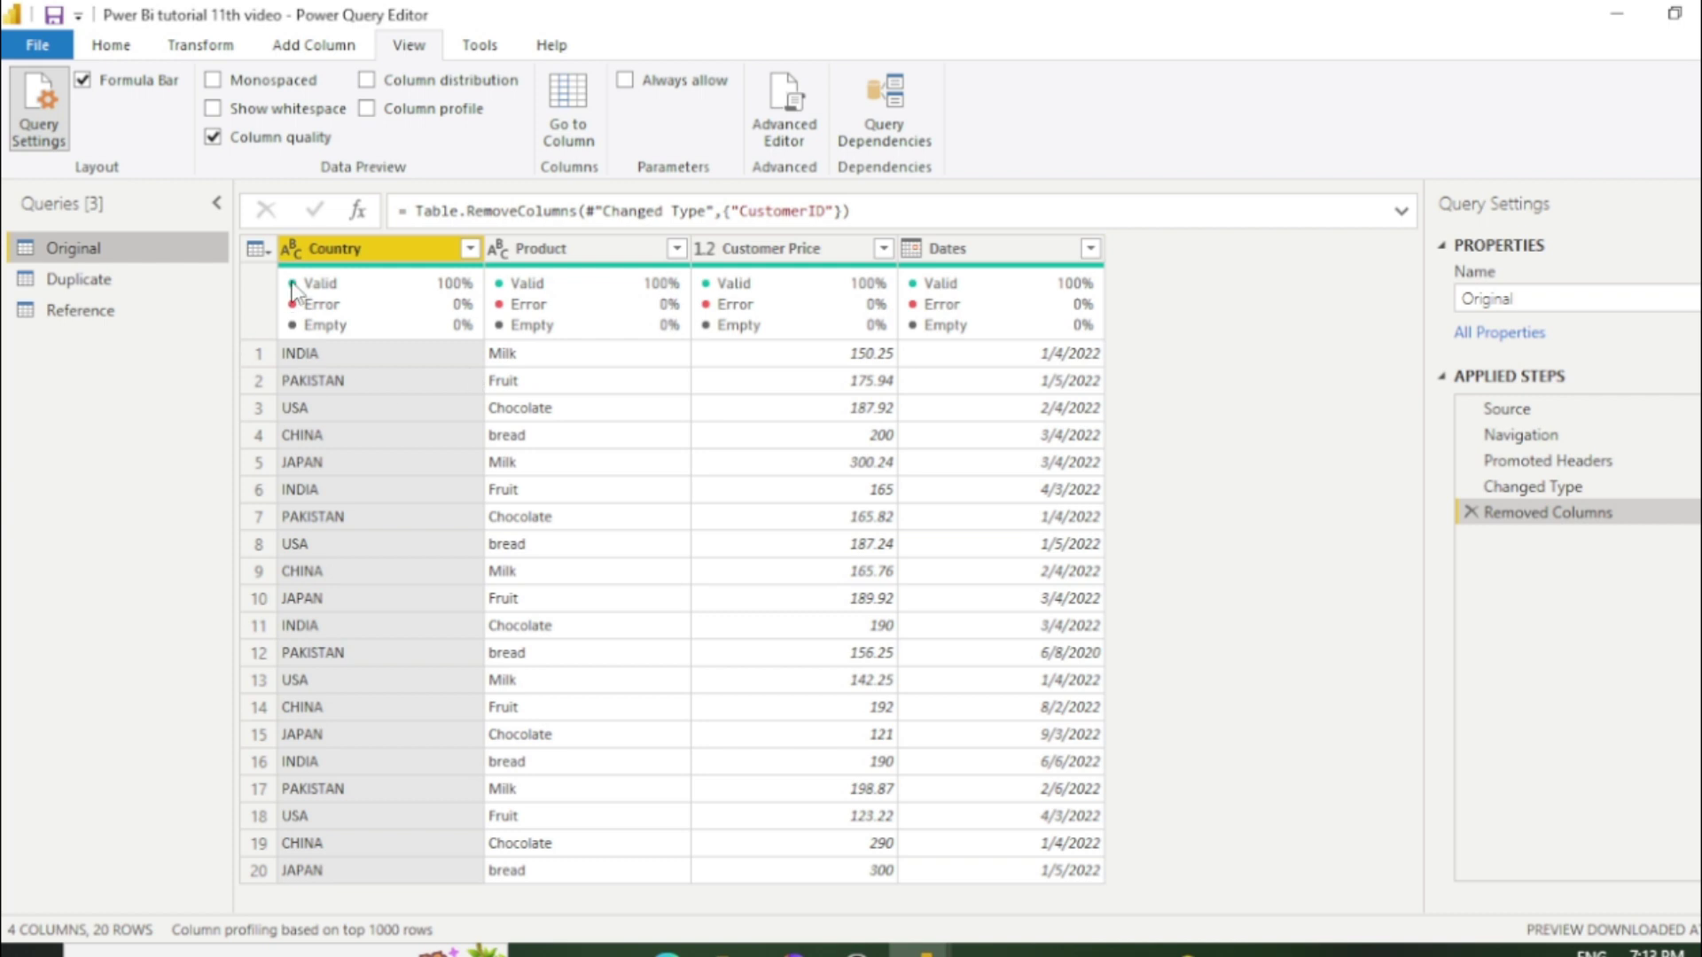
pyautogui.moveTo(448, 296)
pyautogui.moveTo(301, 328)
# Step: Replace Column quality with Column profile after briefly trying Column distribution, and profile the Product column
pyautogui.click(224, 139)
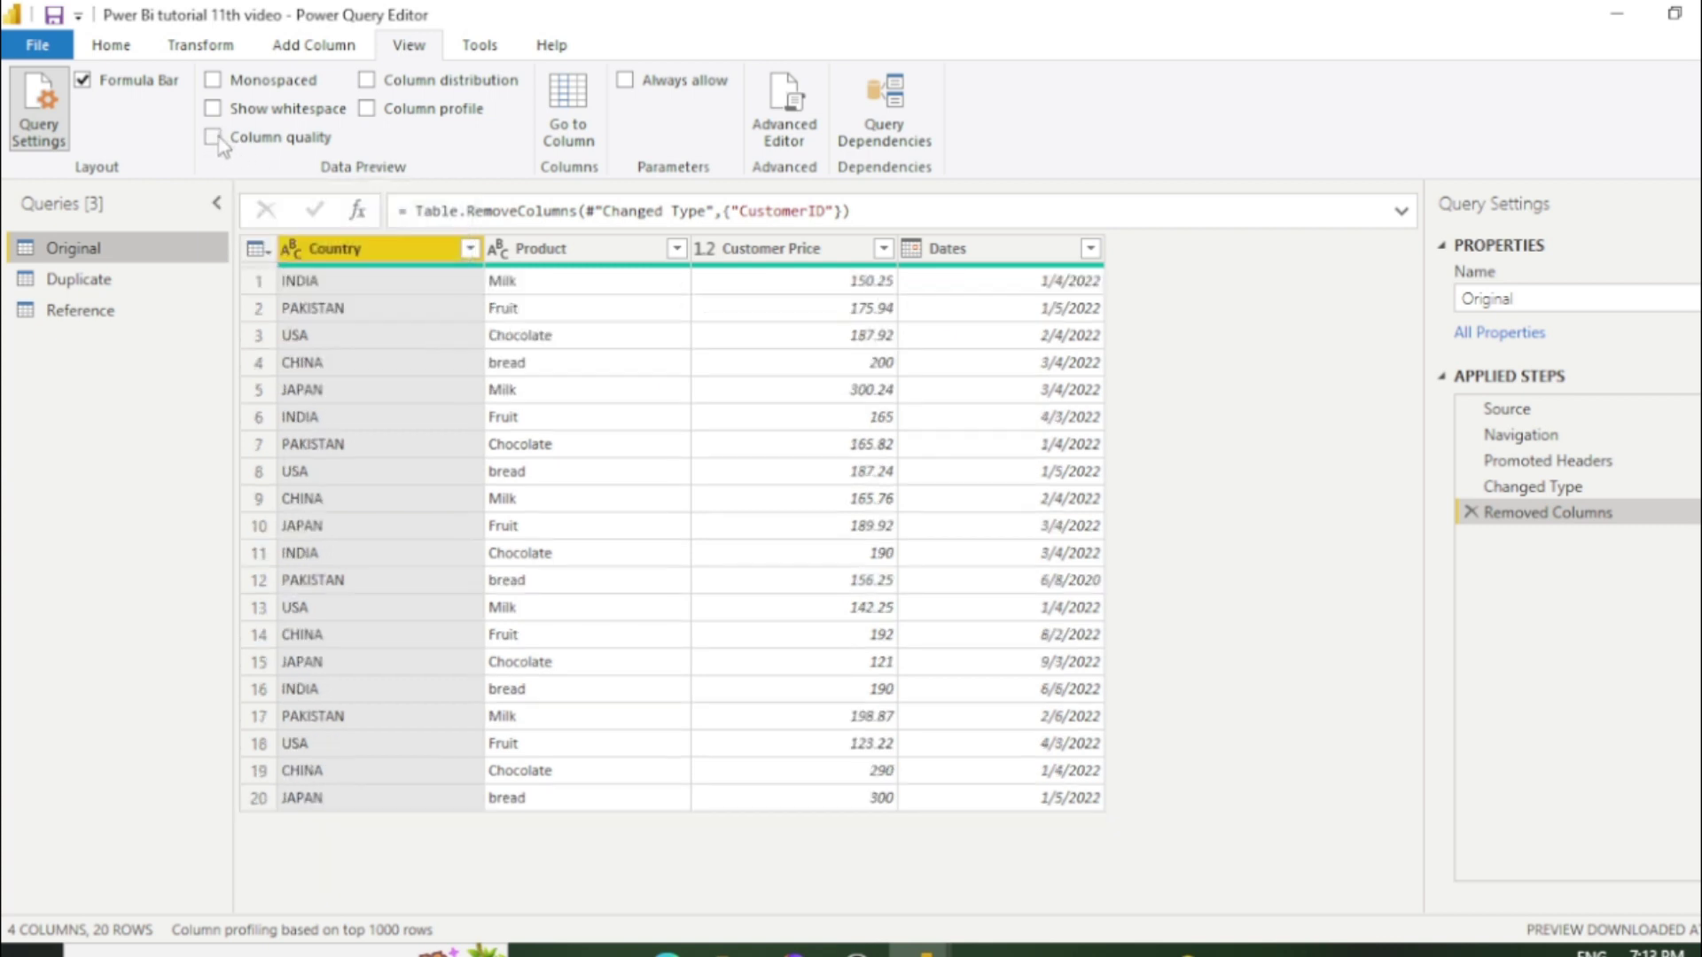
pyautogui.click(369, 81)
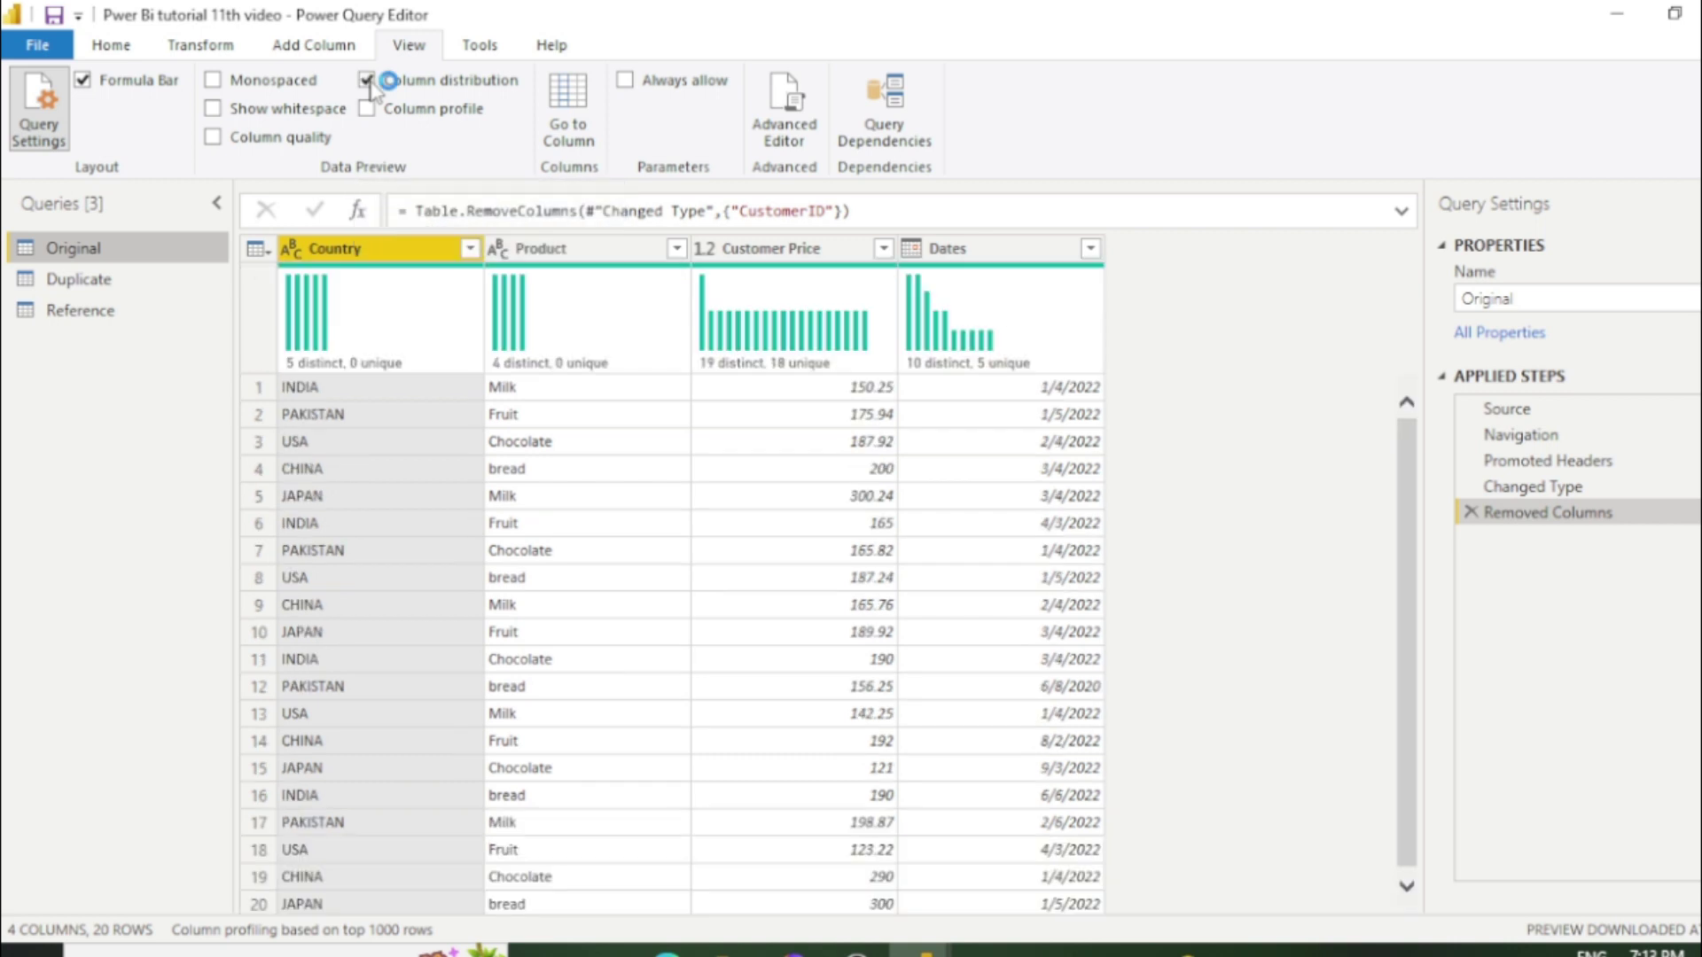
pyautogui.moveTo(389, 285)
pyautogui.moveTo(595, 333)
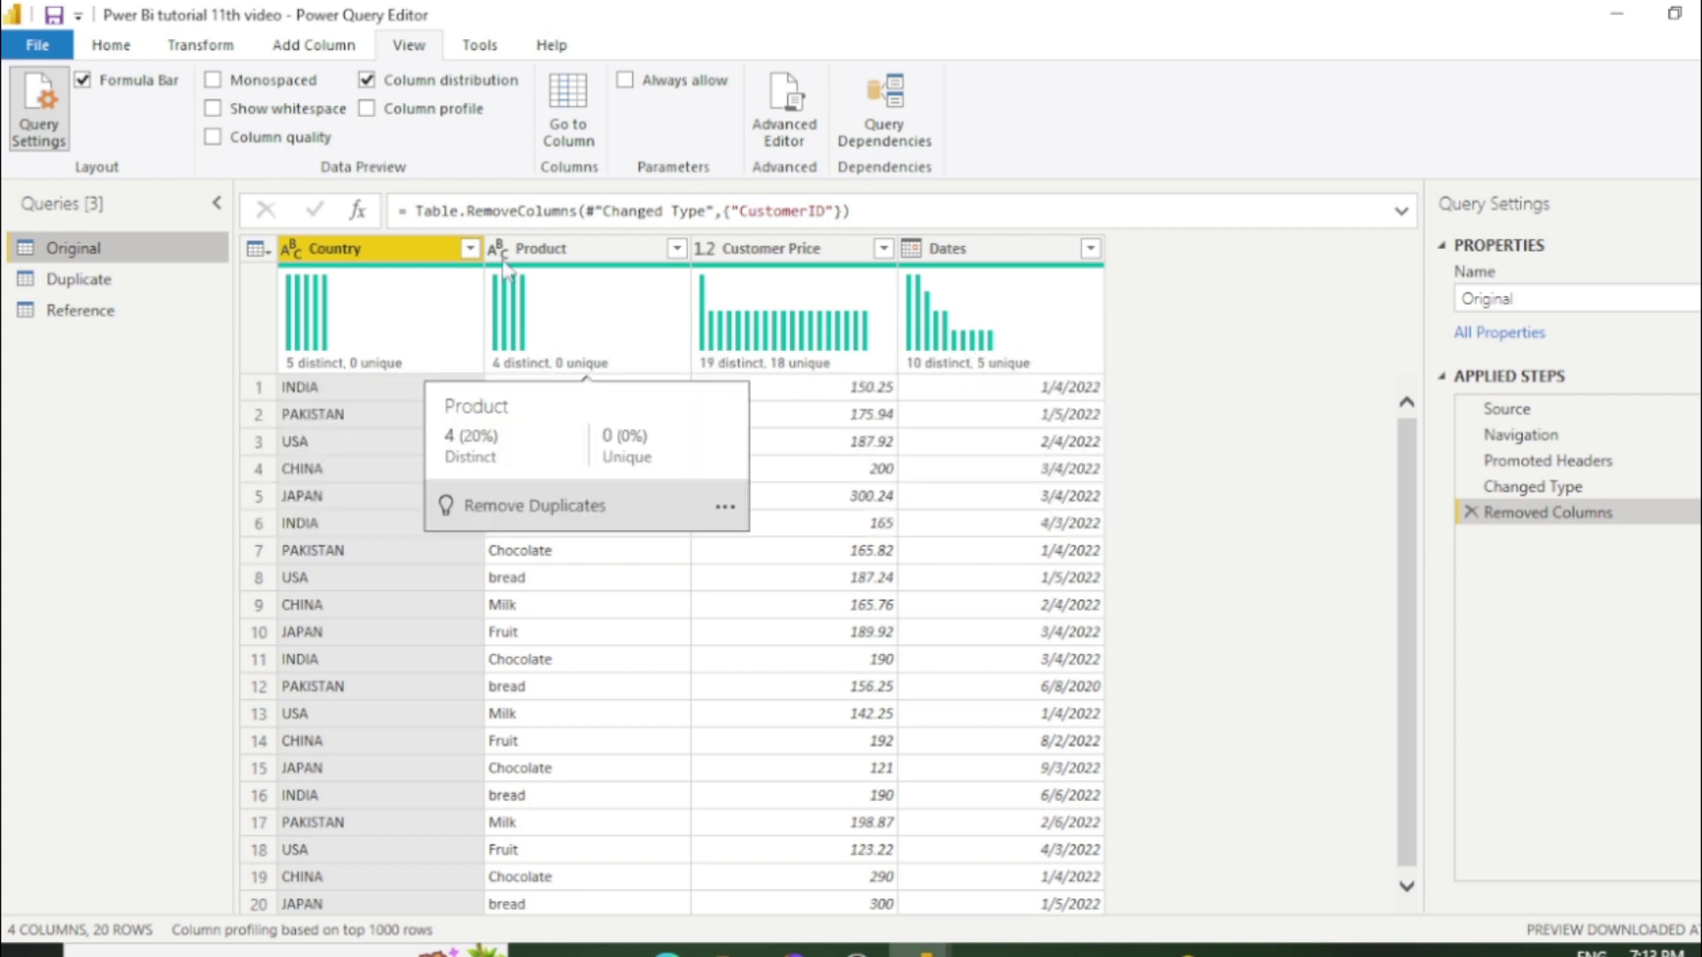
pyautogui.click(367, 80)
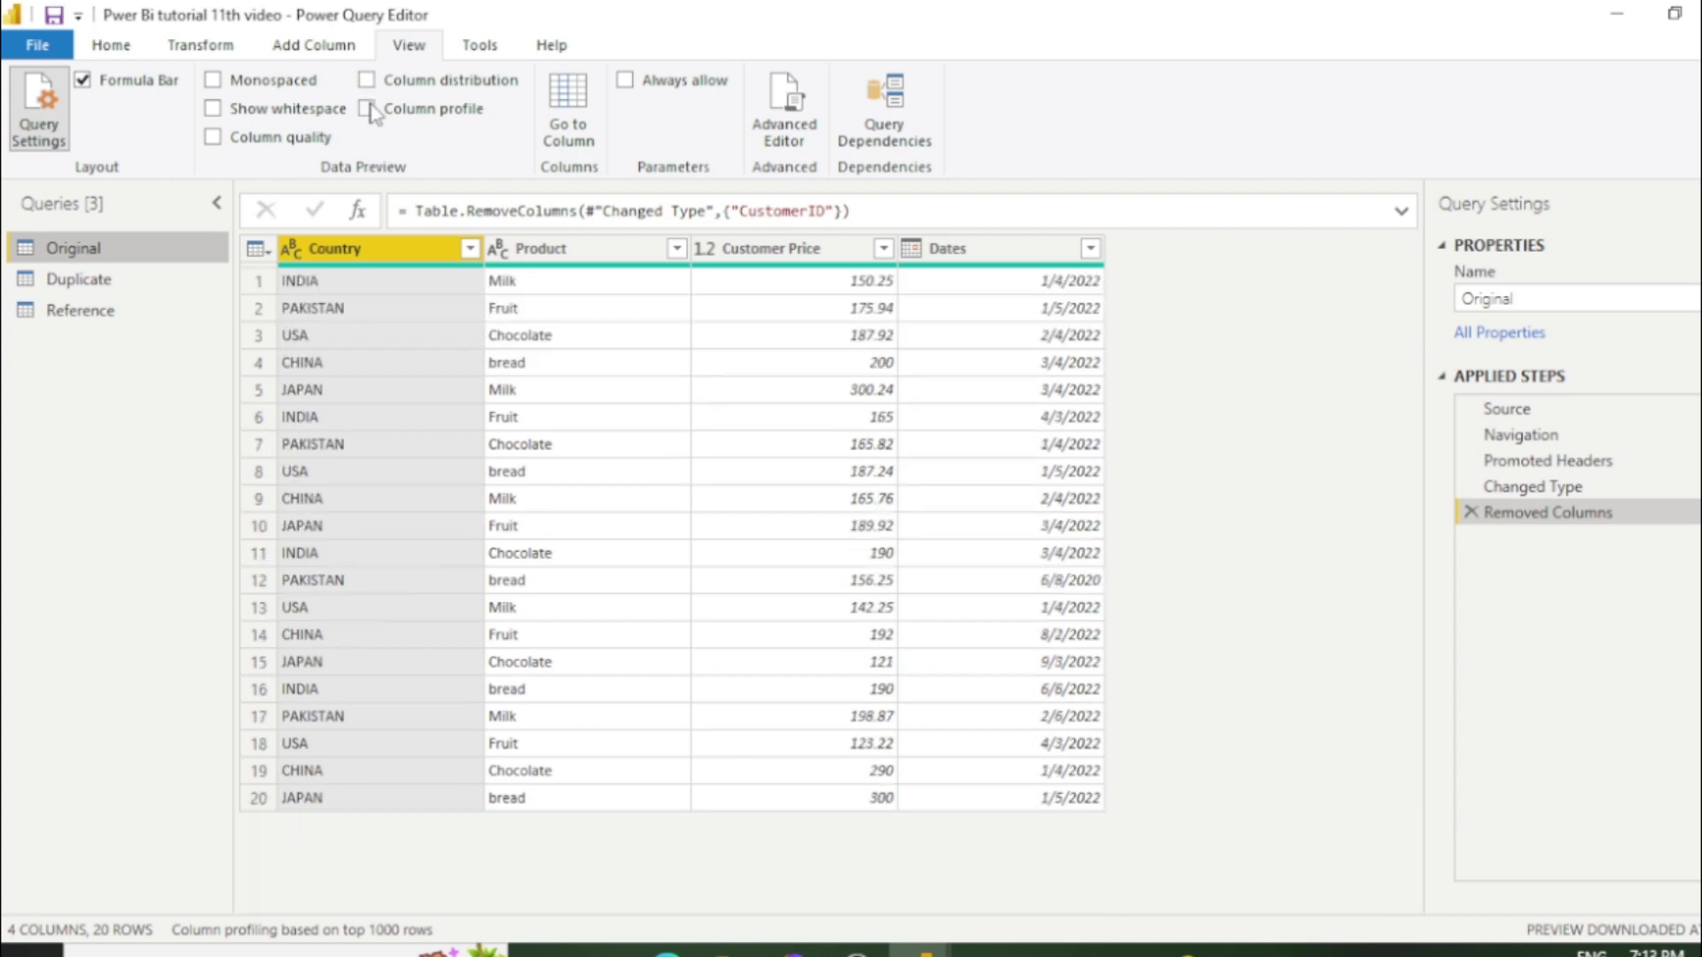
pyautogui.click(367, 108)
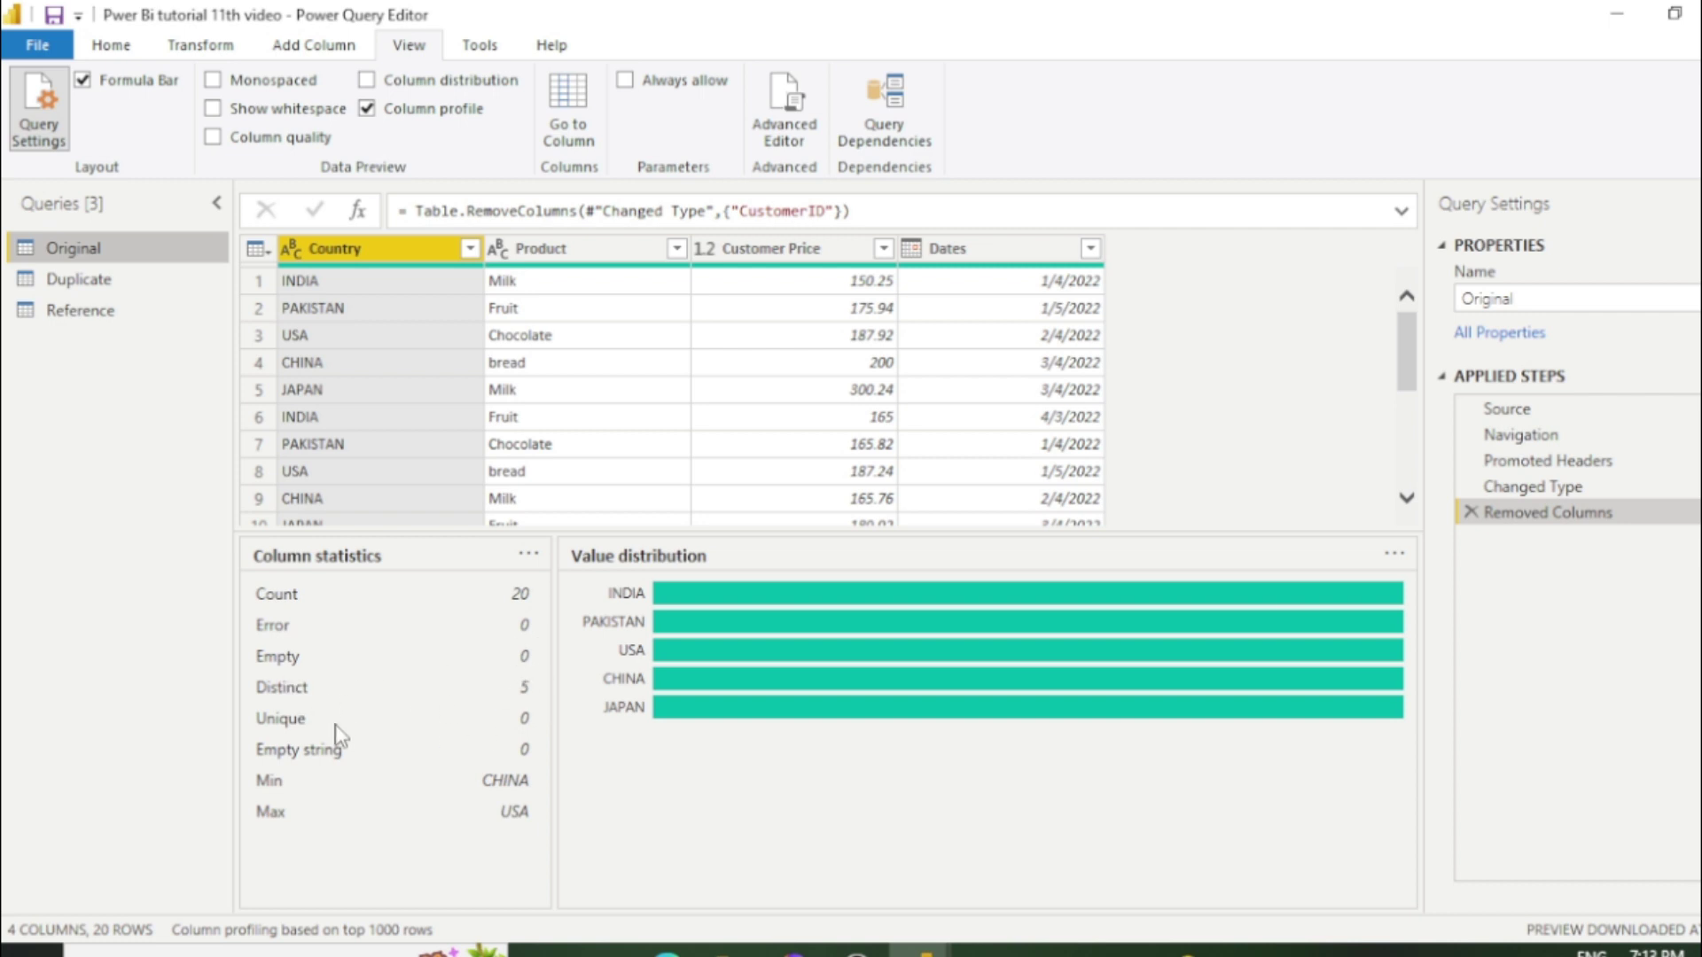
pyautogui.click(572, 250)
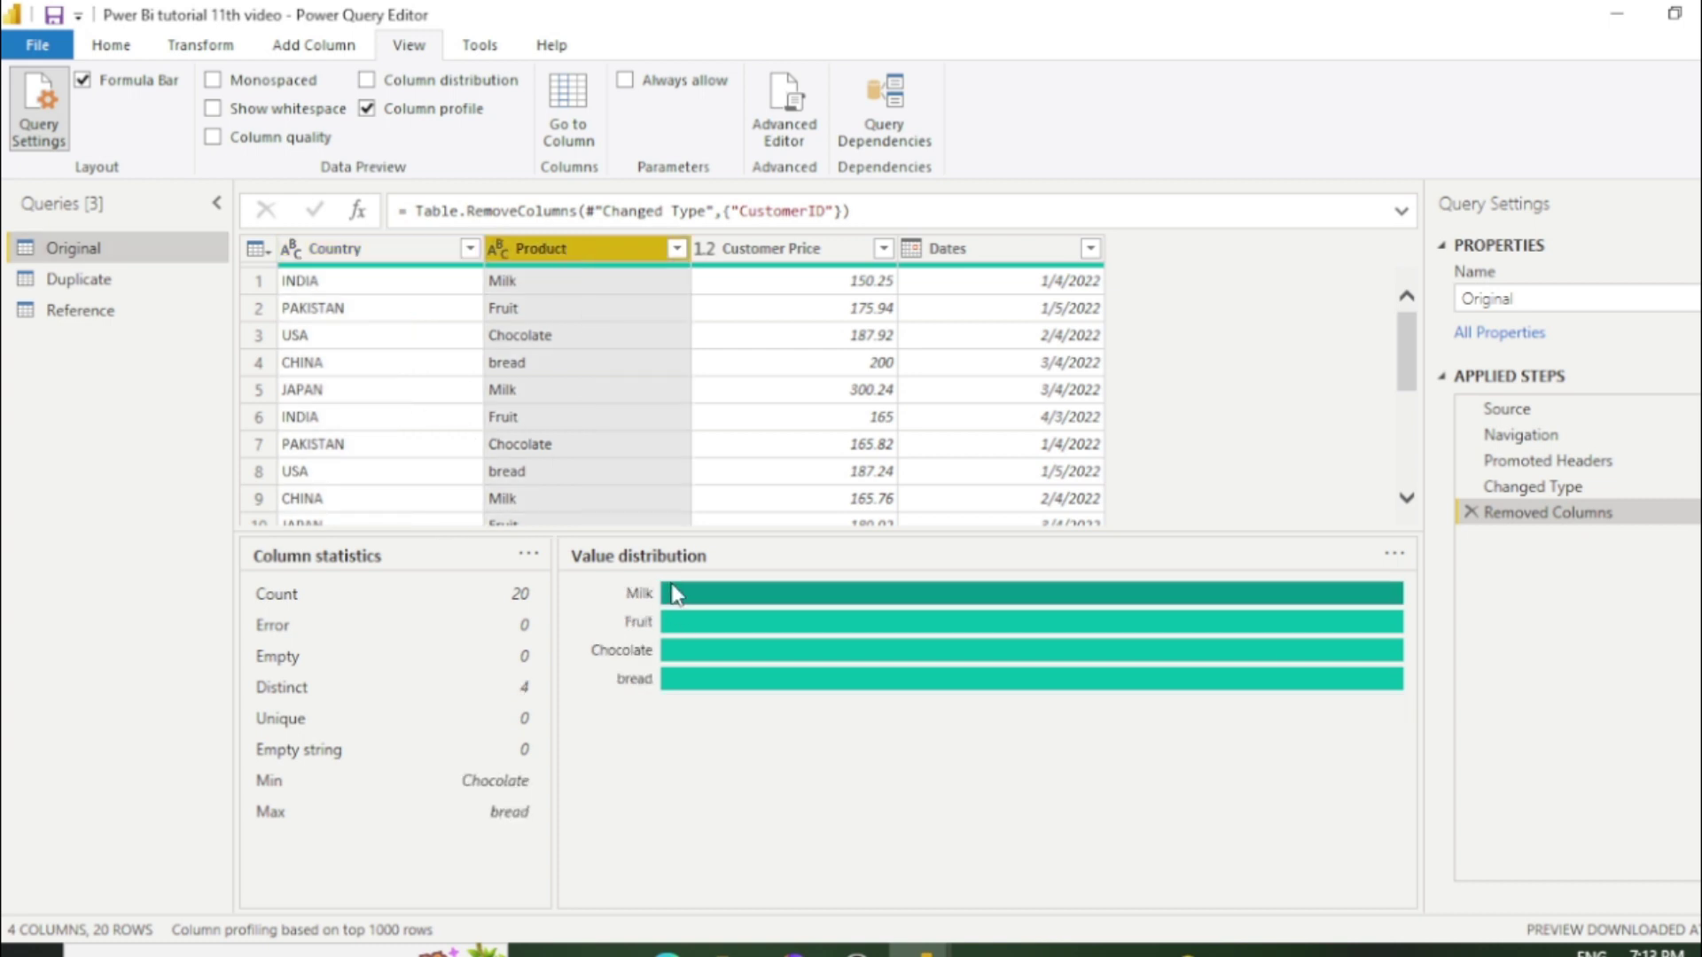